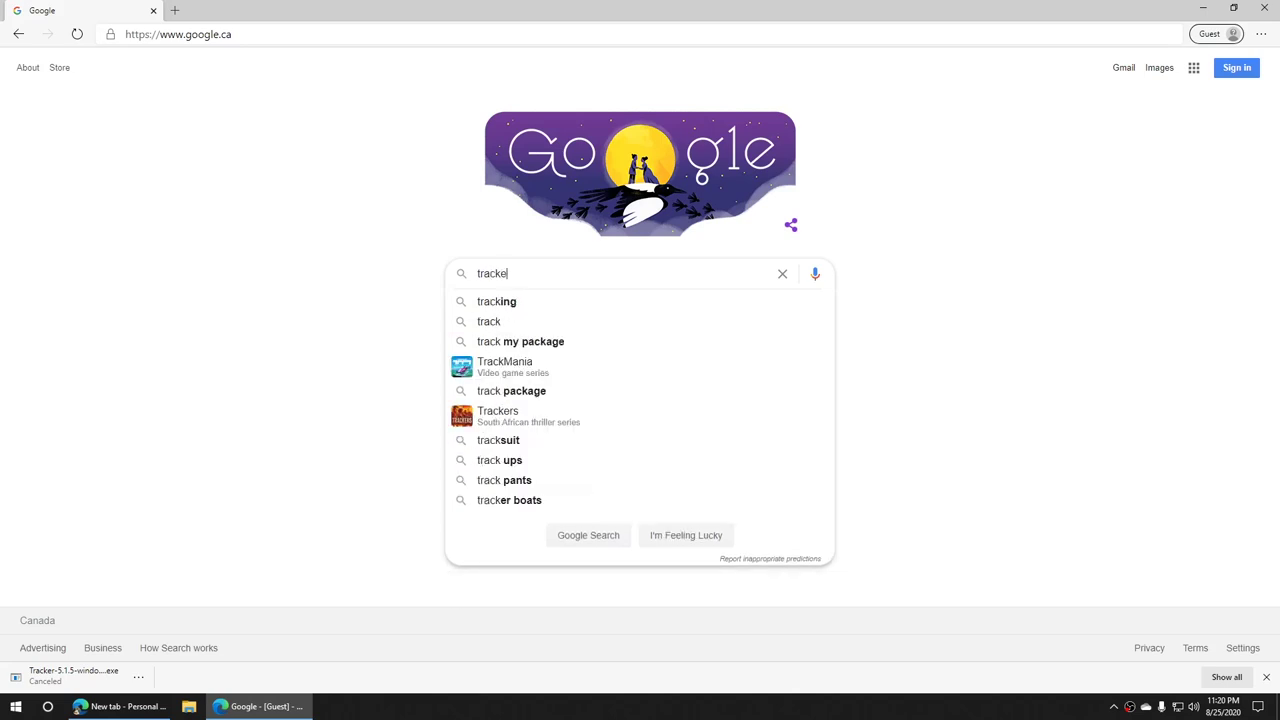
Step: Search Google for "tracker" and open the Tracker Video Analysis and Modeling Tool website
key(Return)
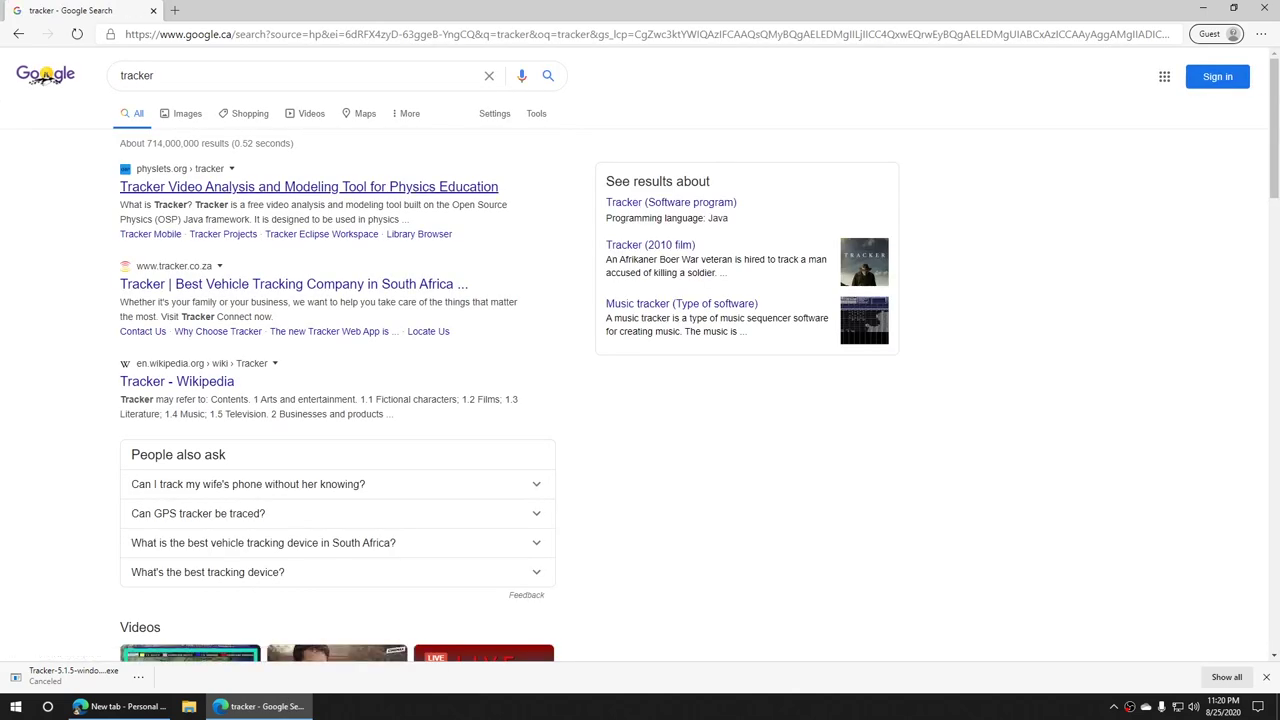
click(309, 187)
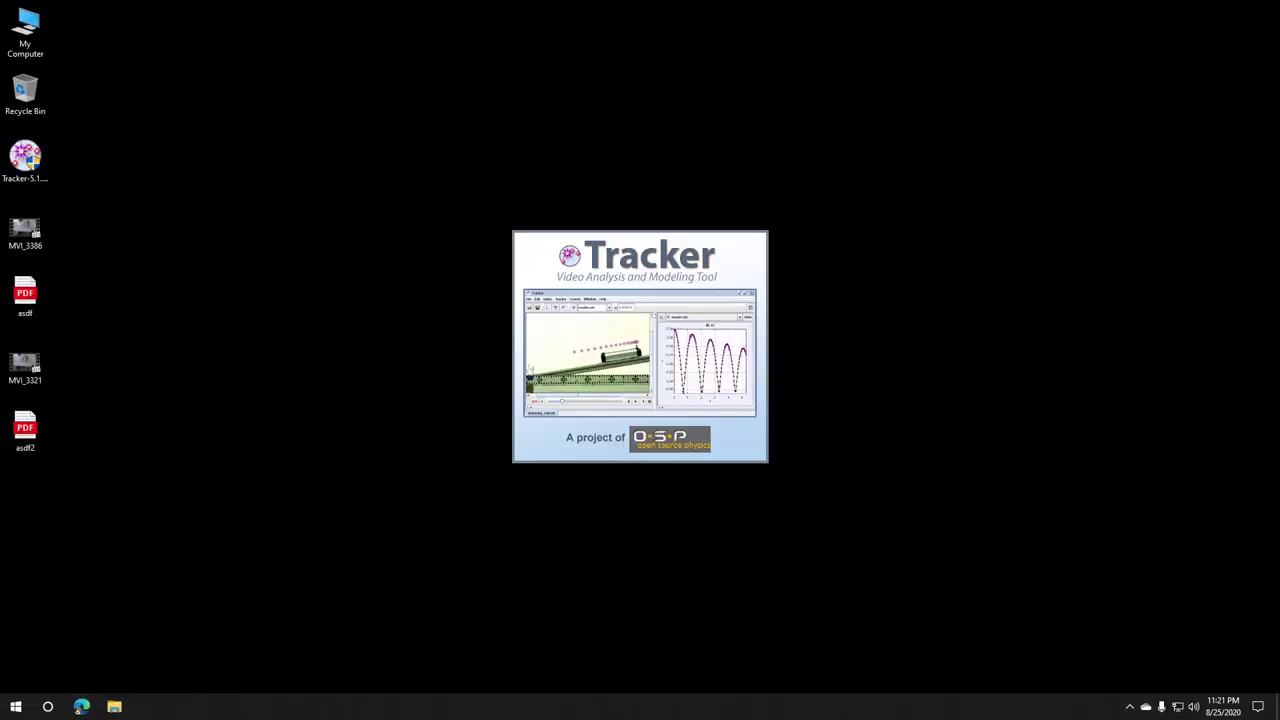
Step: Install Tracker without the Videos and Experiments component and launch it in a maximized window
click(725, 467)
click(595, 422)
click(725, 467)
click(725, 467)
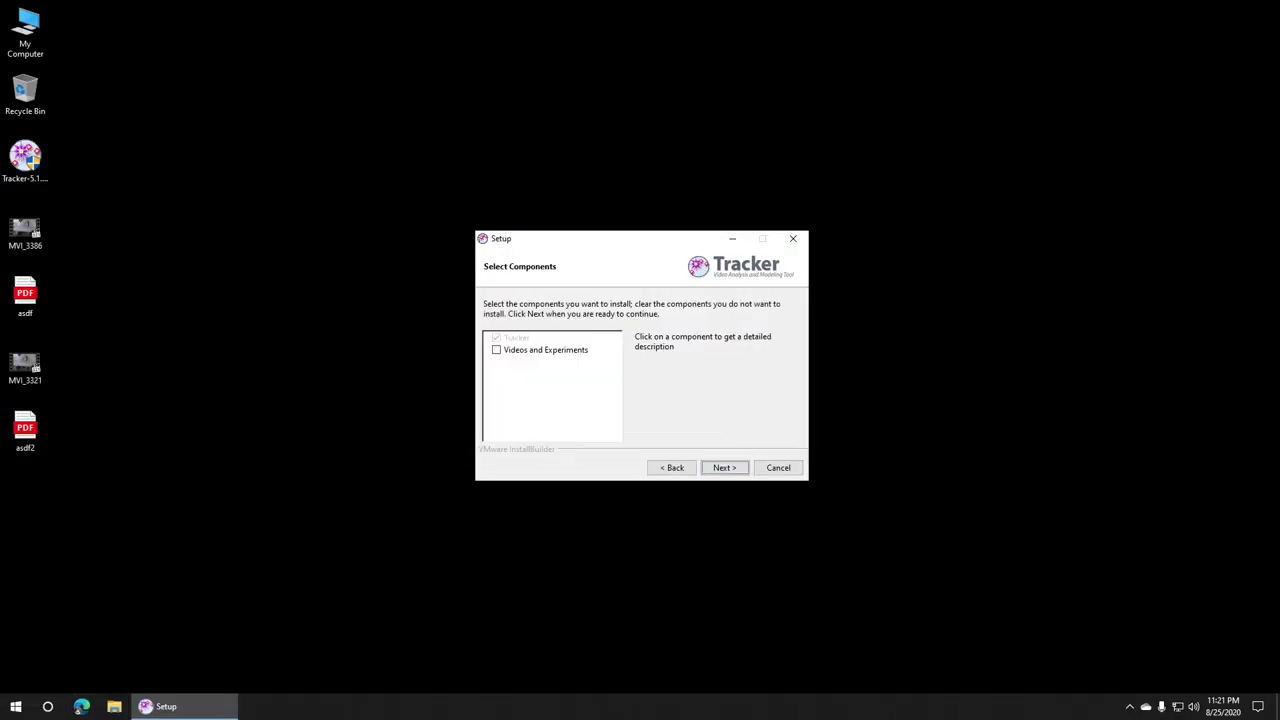
click(725, 467)
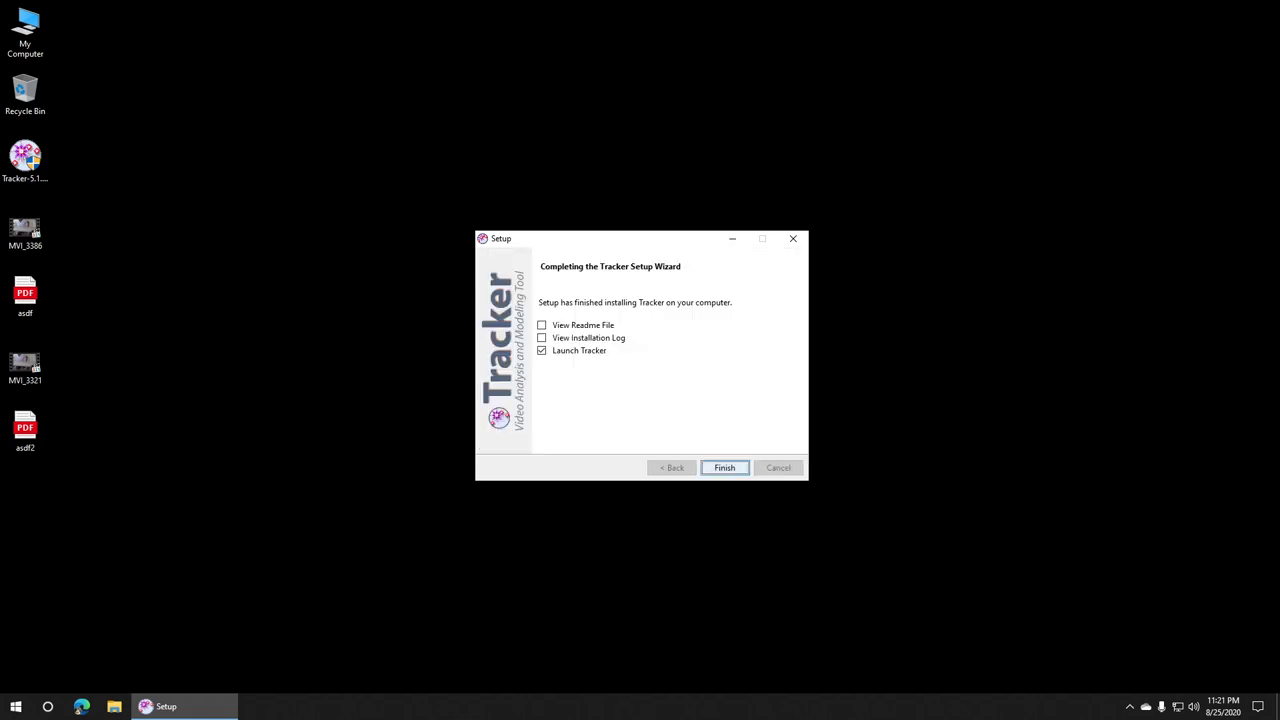
key(Return)
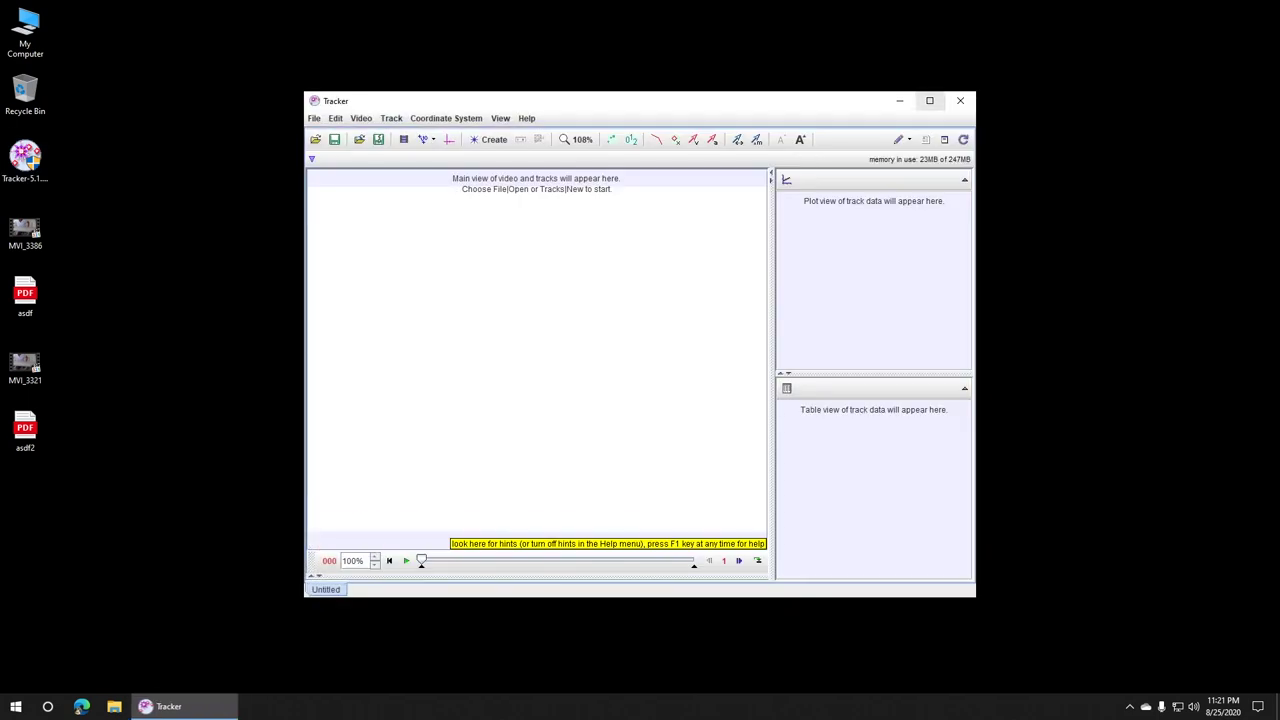
click(929, 100)
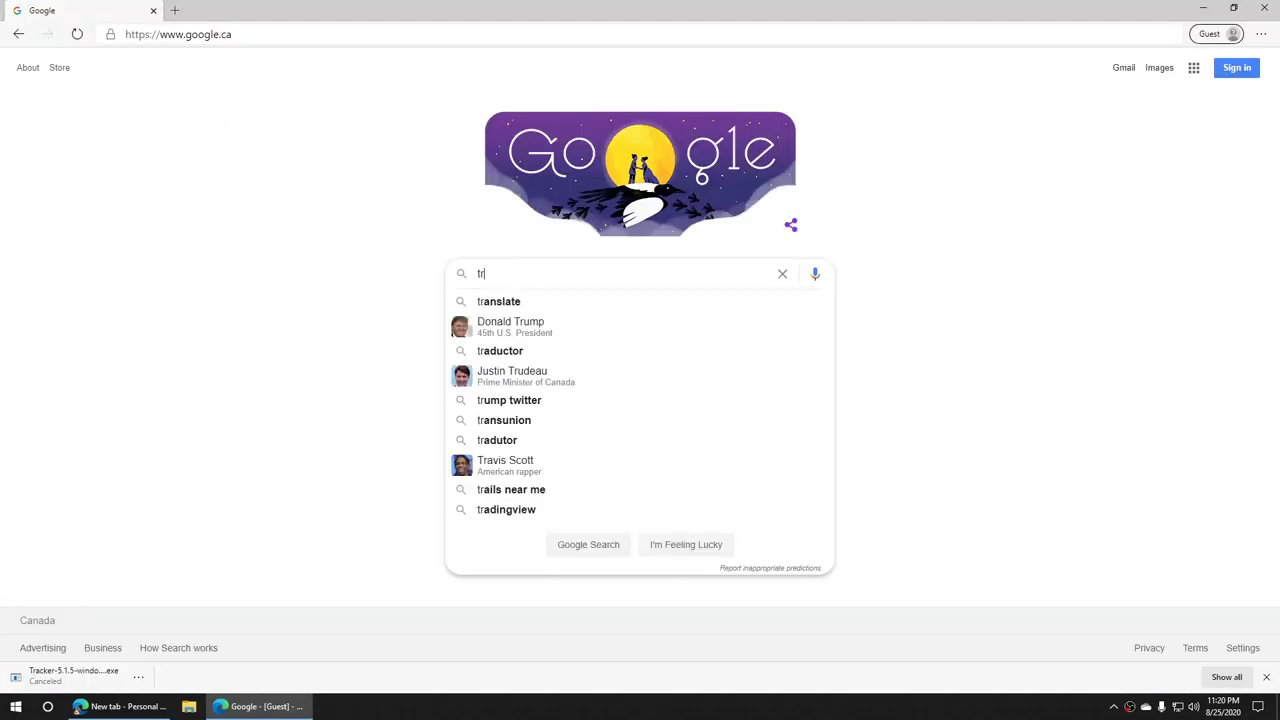
Step: Run a web search for "tracker" and open the physlets.org result for the video analysis tool
text(racker)
key(Return)
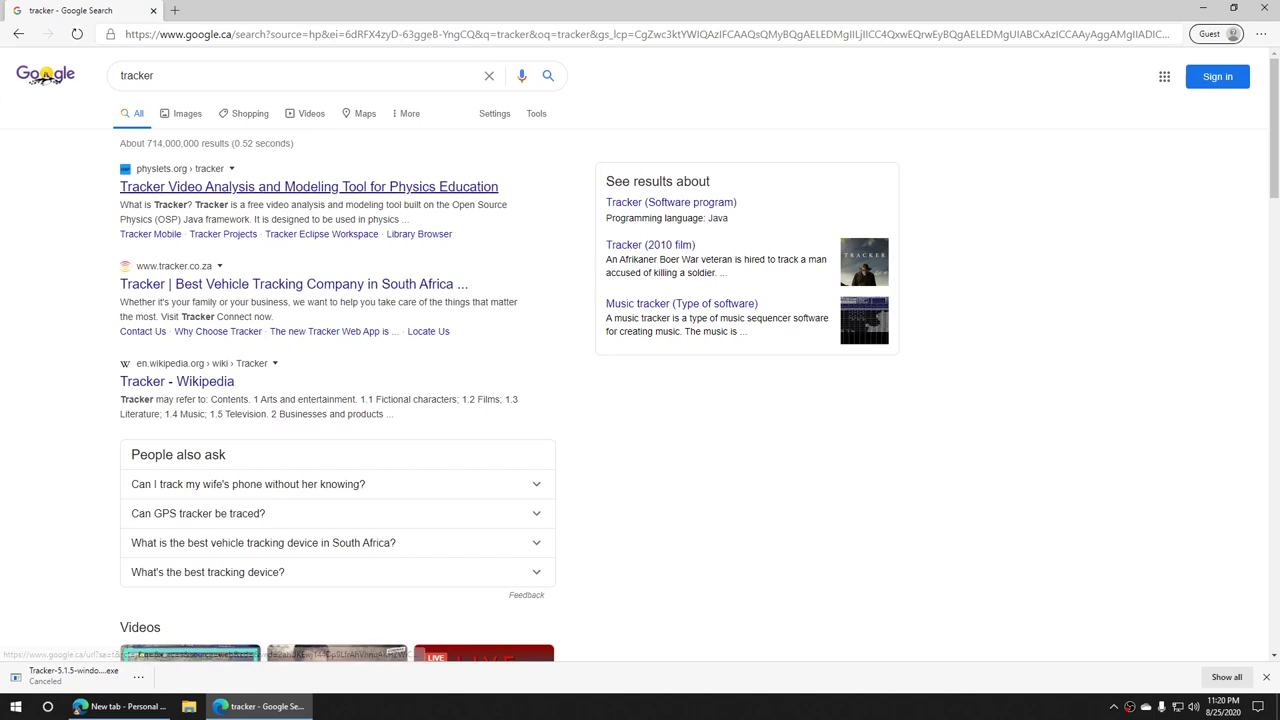
click(309, 186)
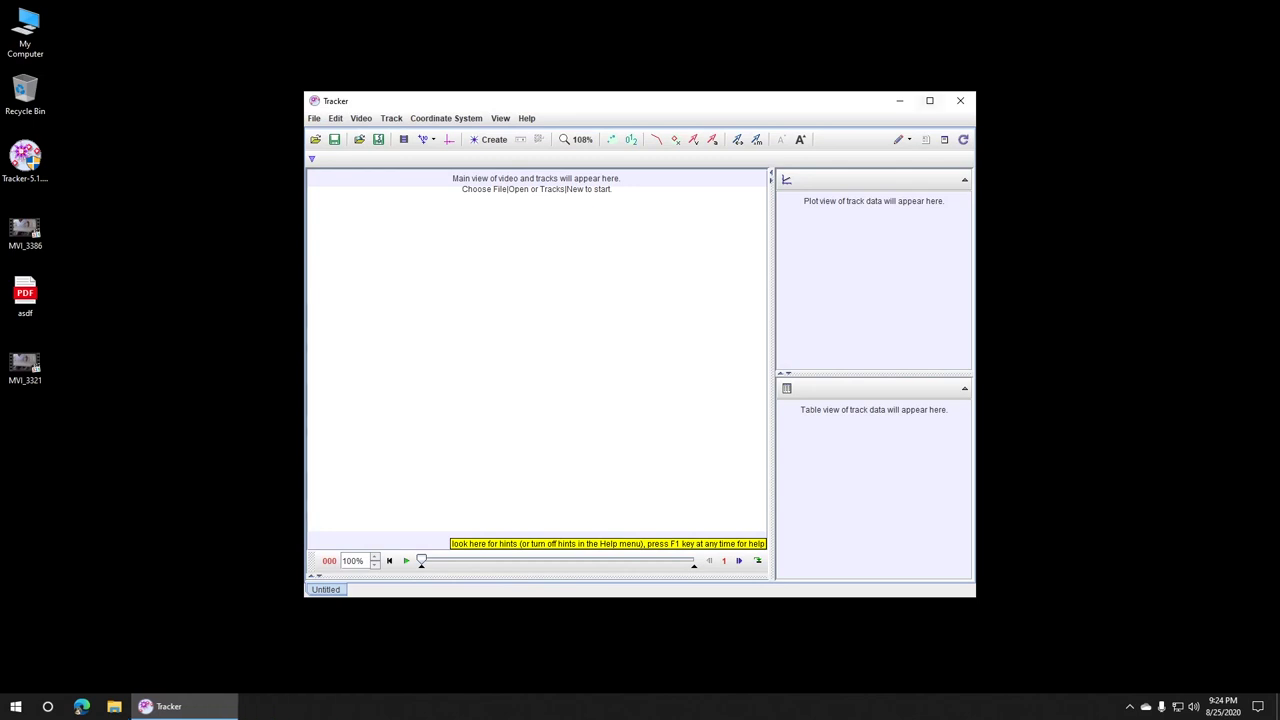
Step: Maximize the Tracker window and open the video MVI_3321.mp4 from the Desktop
click(929, 100)
click(10, 22)
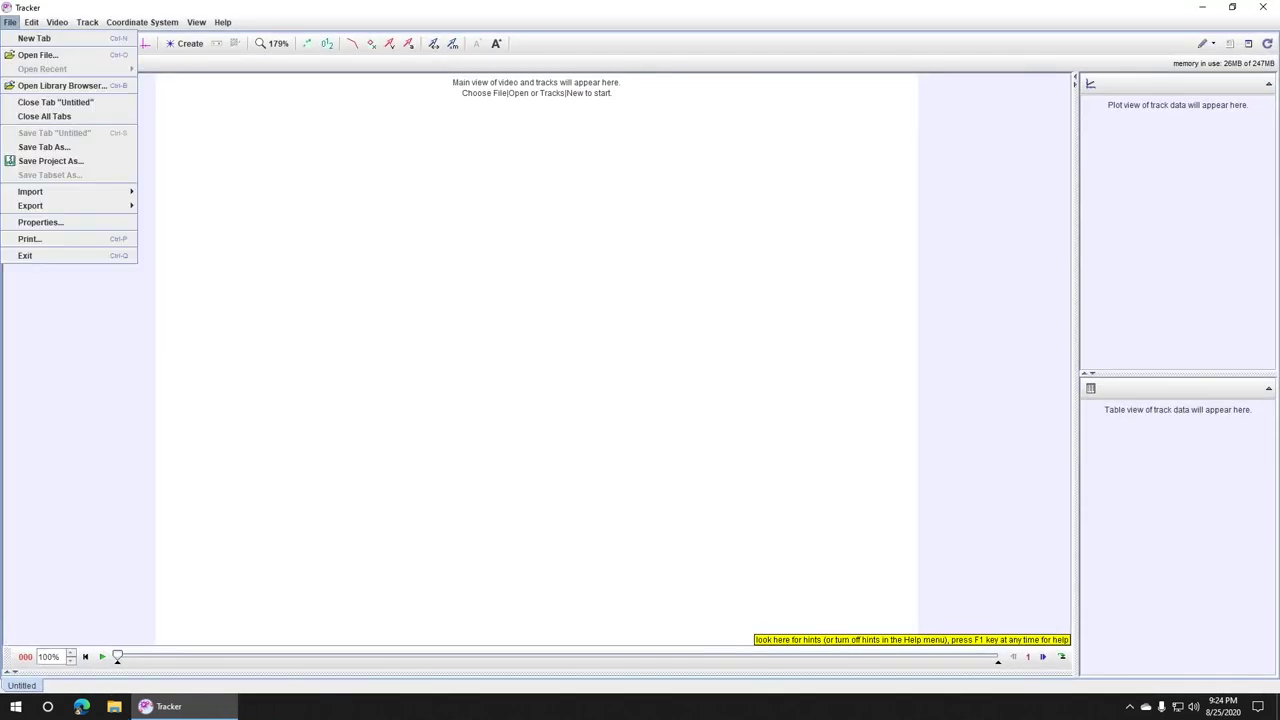
click(38, 55)
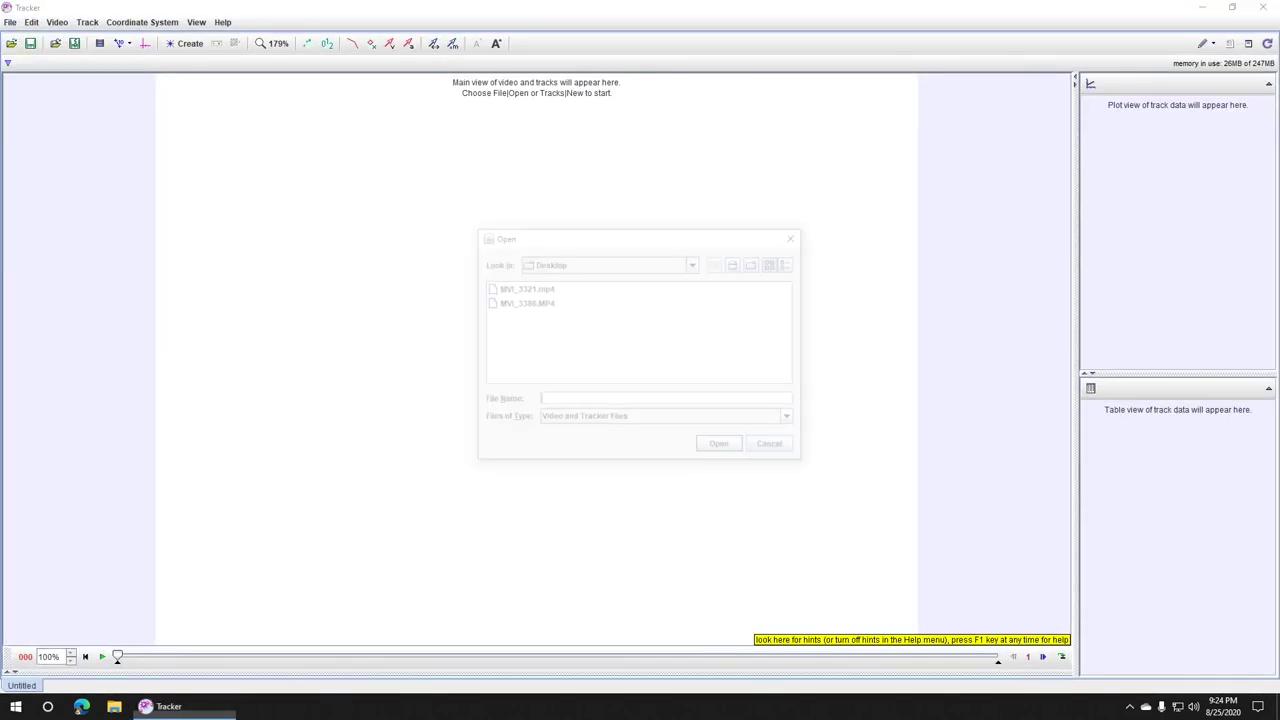
click(722, 448)
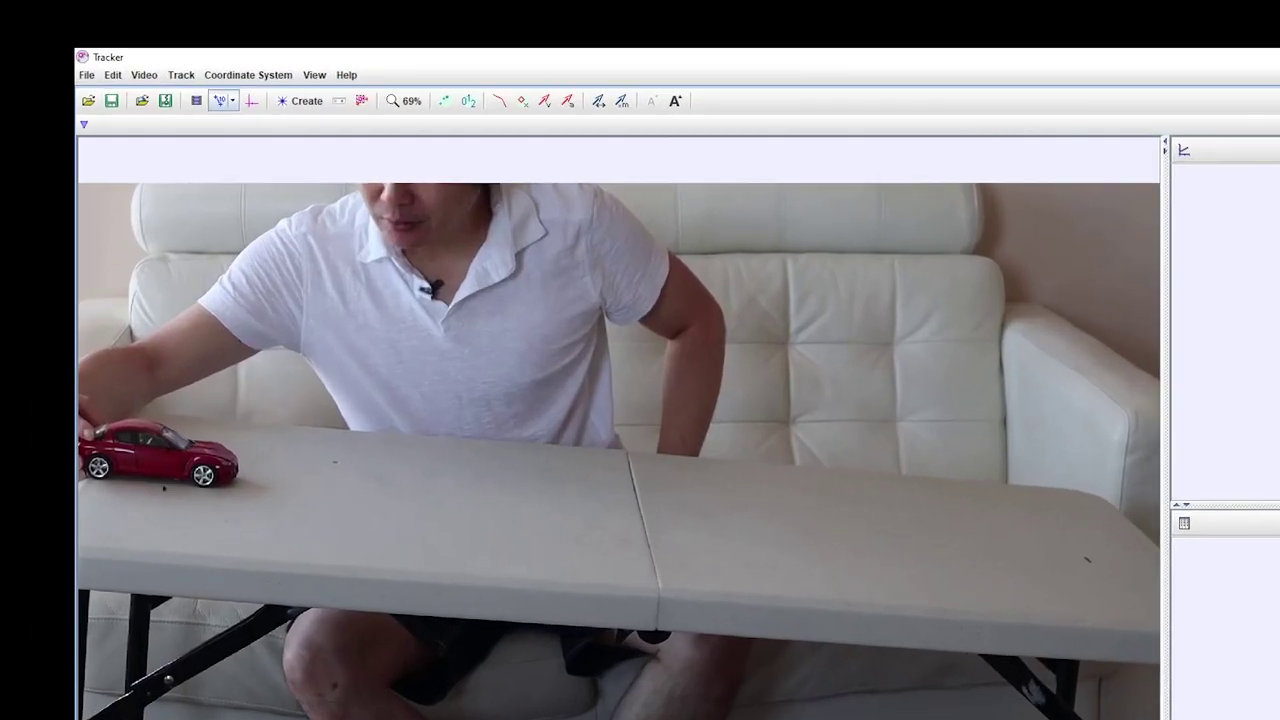
Step: Create a calibration tape and mark its two ends on the dark marks near the opposite ends of the table
click(122, 43)
mouse_move(582, 321)
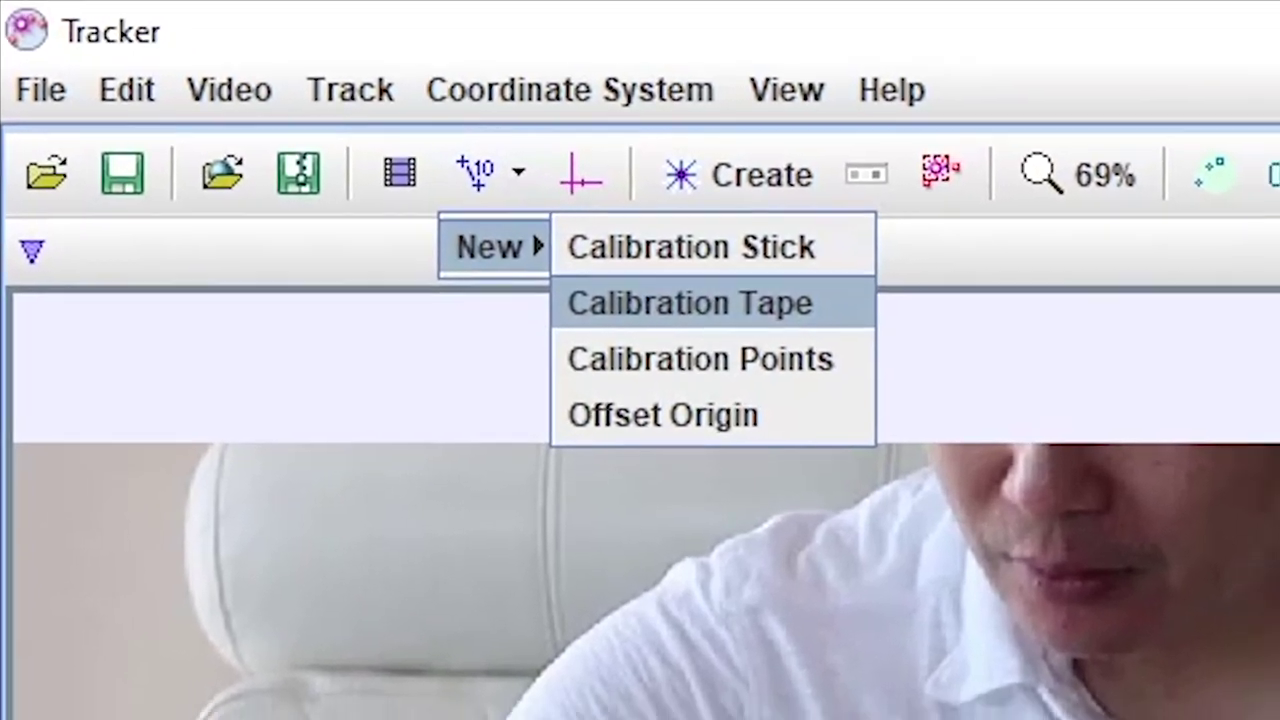
click(721, 341)
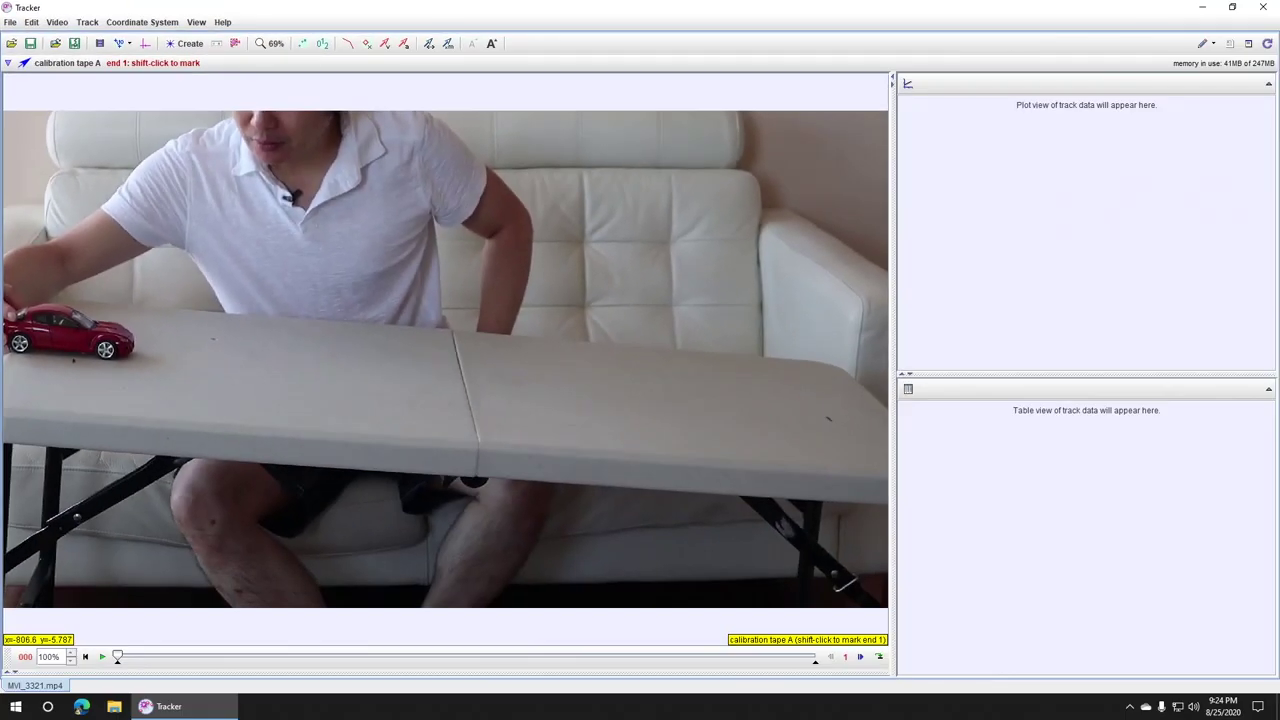
scroll(100, 571, up, 9)
scroll(96, 350, up, 3)
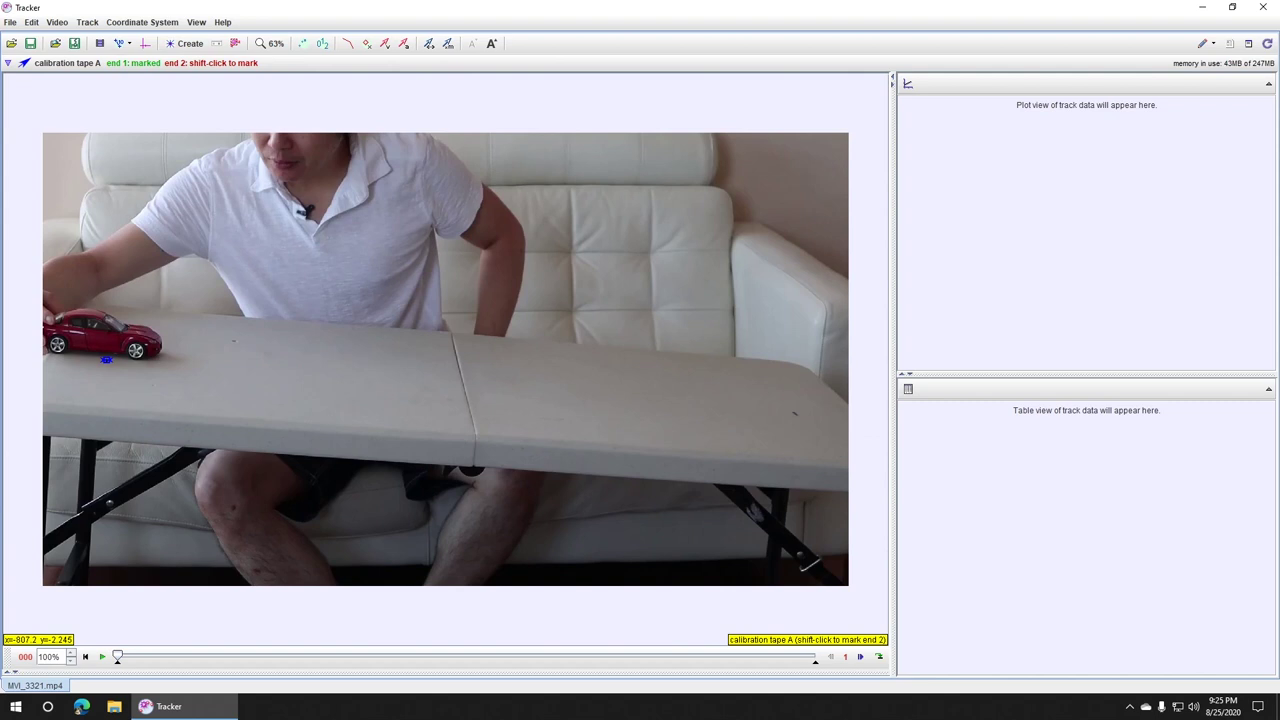
scroll(770, 413, up, 7)
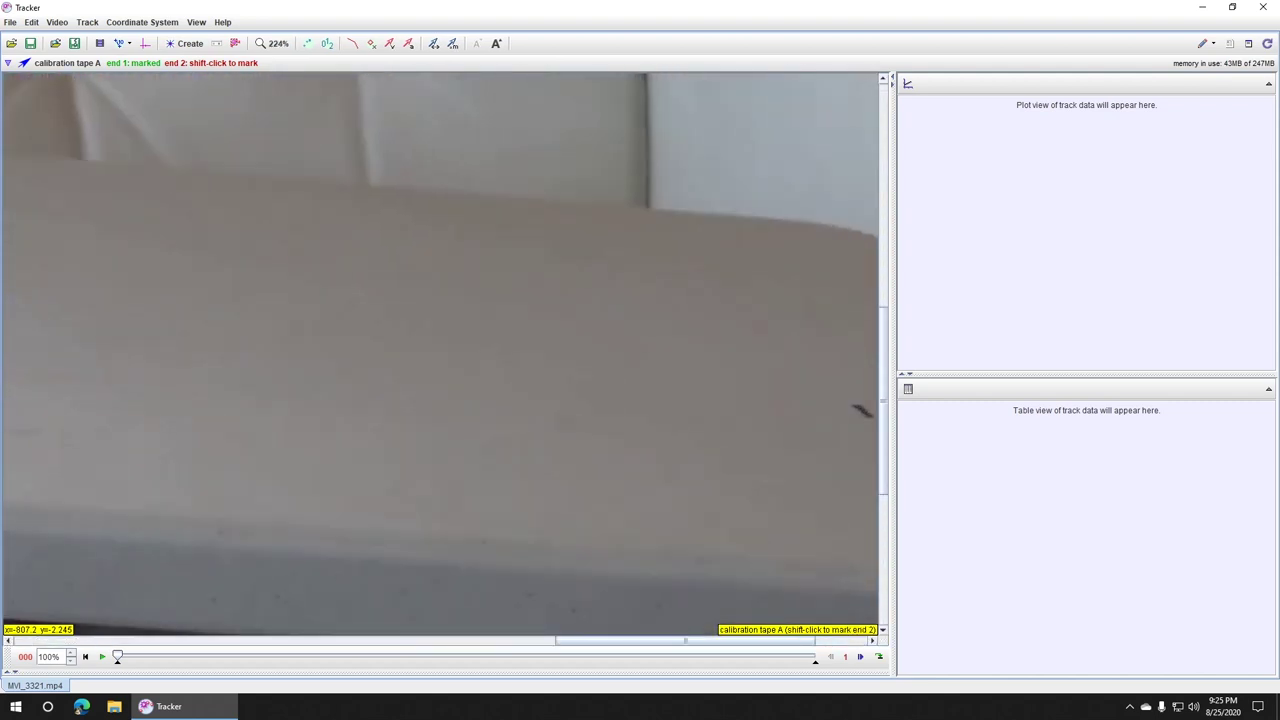
scroll(862, 410, up, 2)
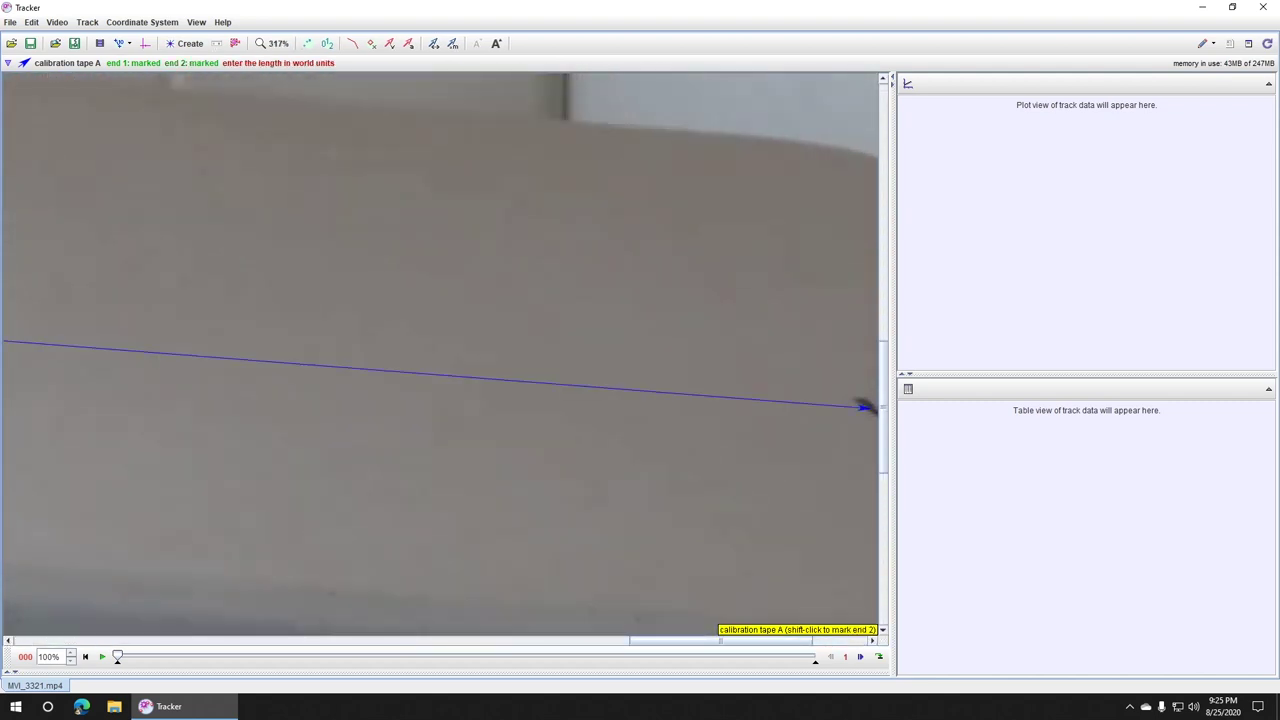
Step: Set the calibration tape's length to 1.000 m
scroll(862, 408, down, 10)
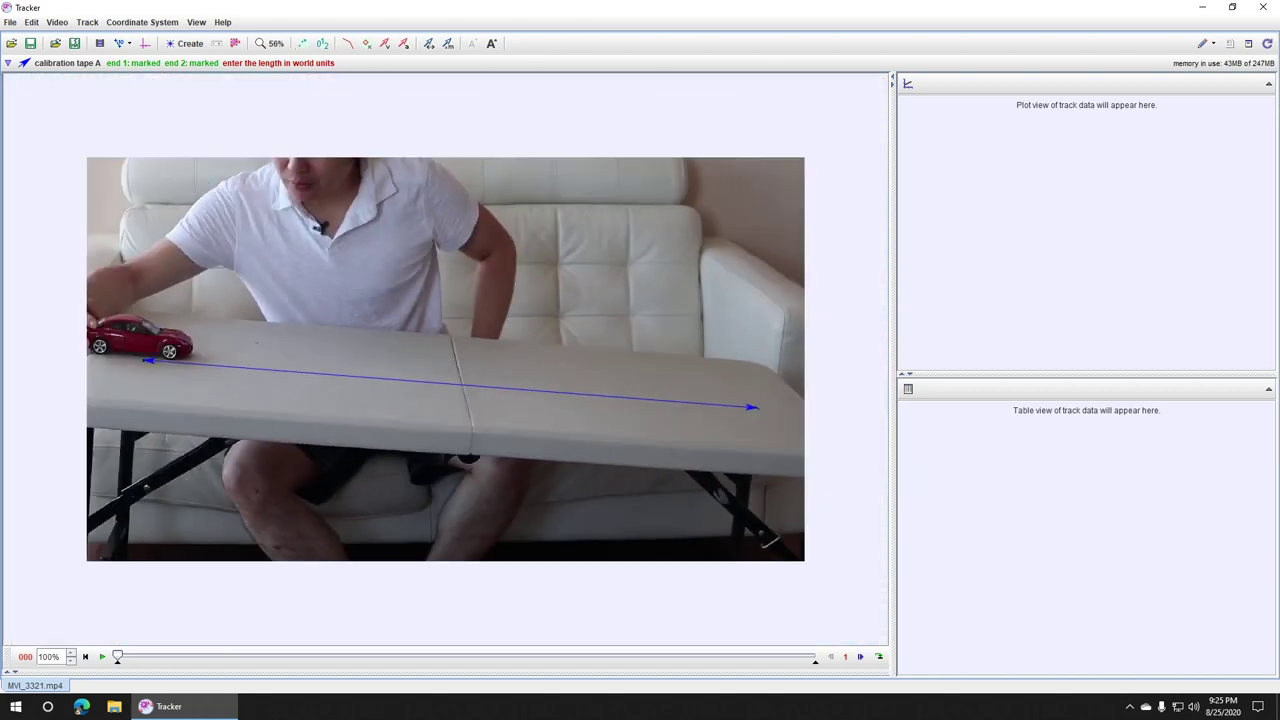
click(383, 378)
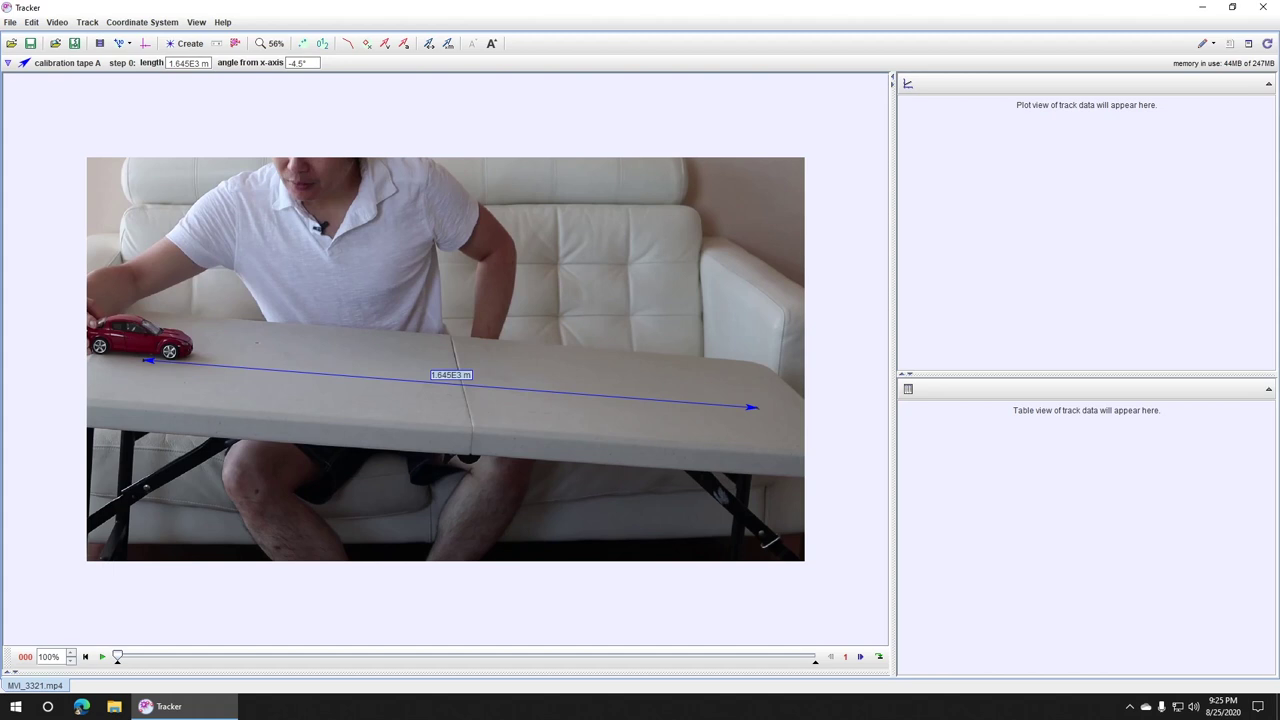
key(Return)
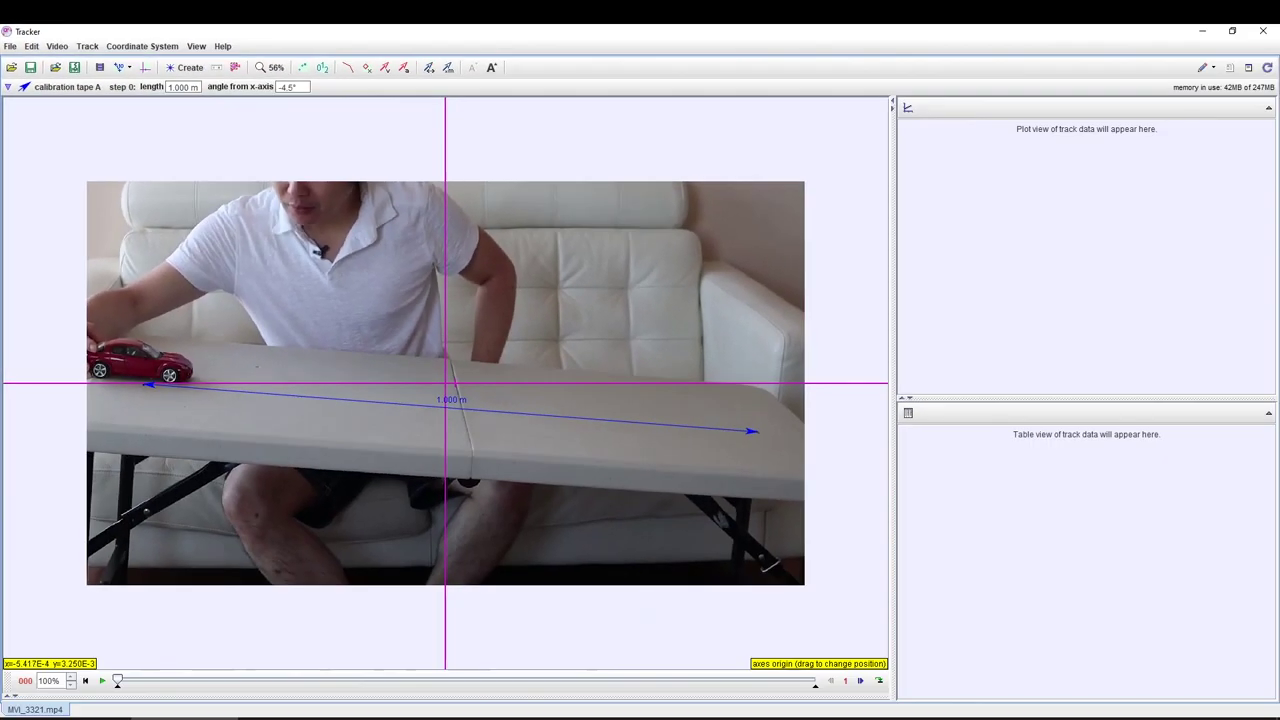
Step: Move the coordinate axes' origin to the centre of the car's front wheel, at about pixel position 222.3, 519.6
drag(445, 383, 209, 375)
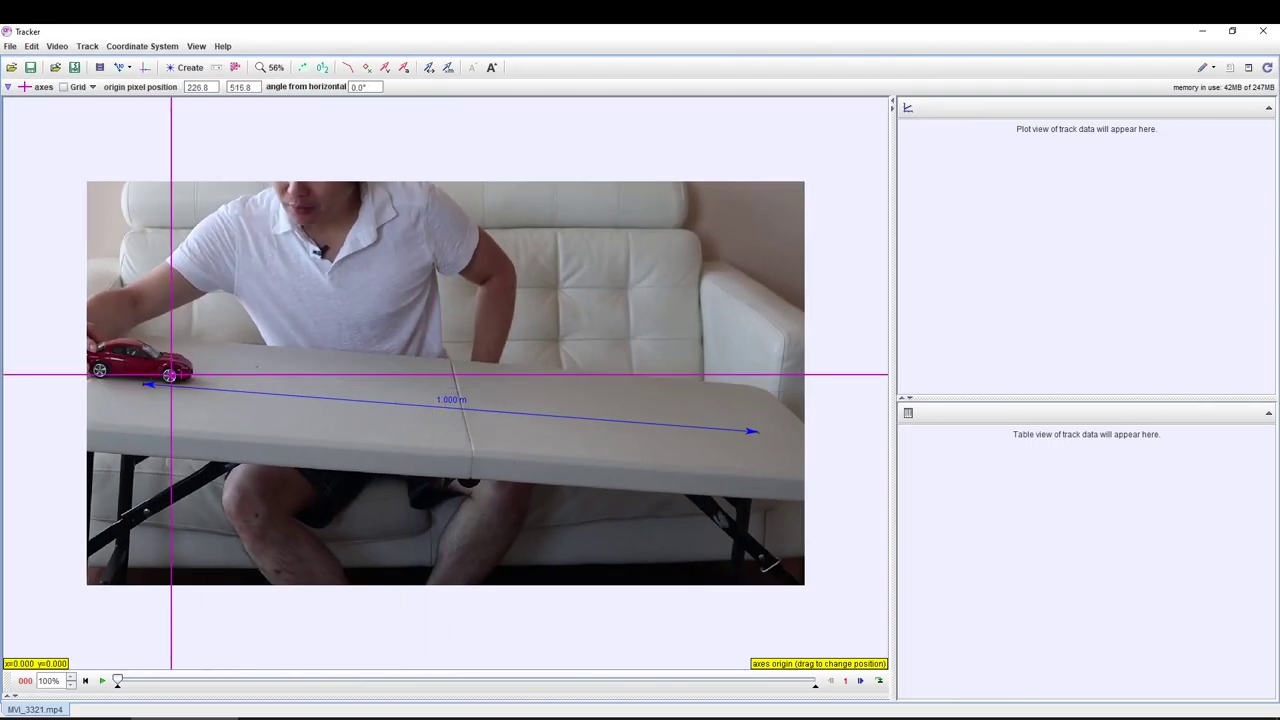
scroll(163, 385, up, 1)
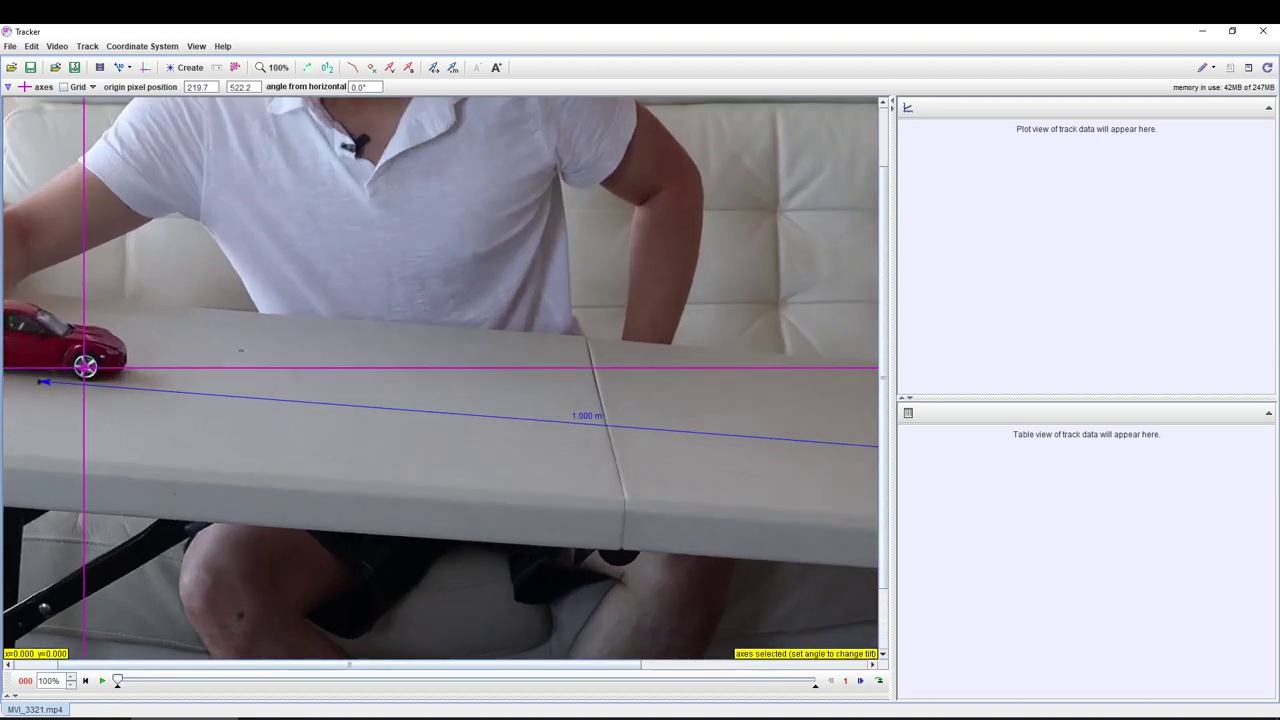
scroll(86, 362, up, 6)
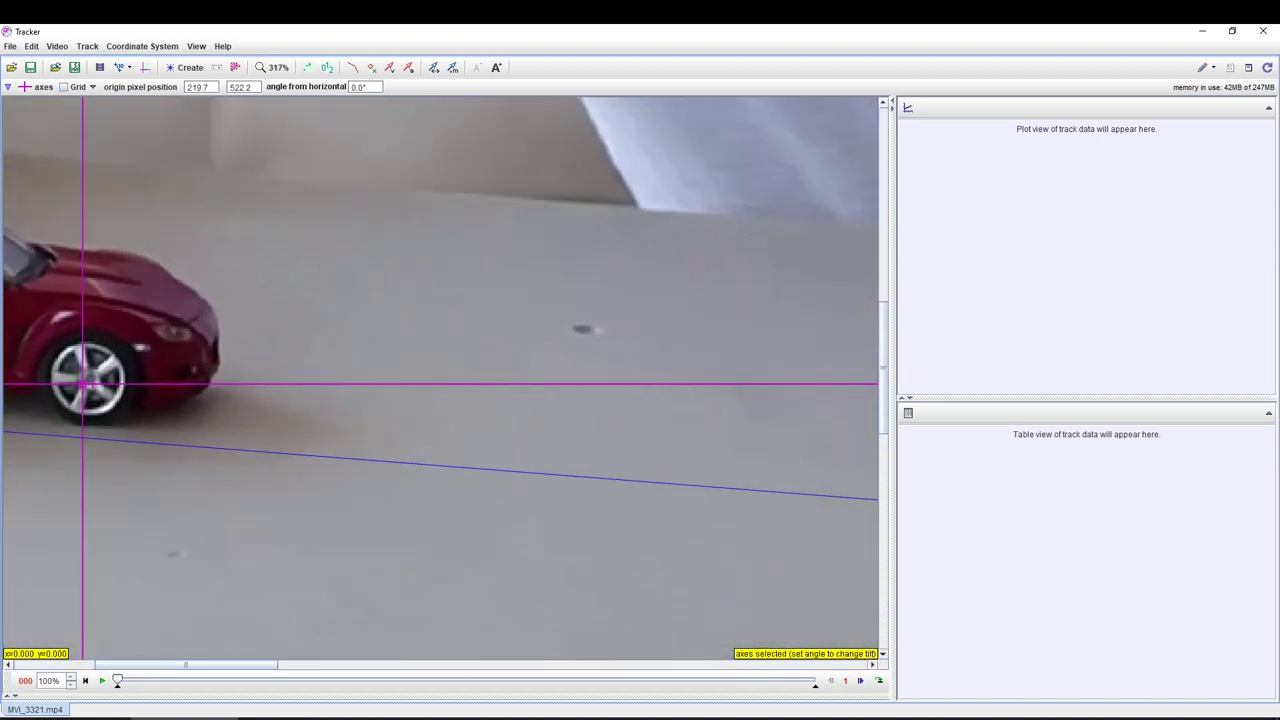
scroll(86, 370, up, 2)
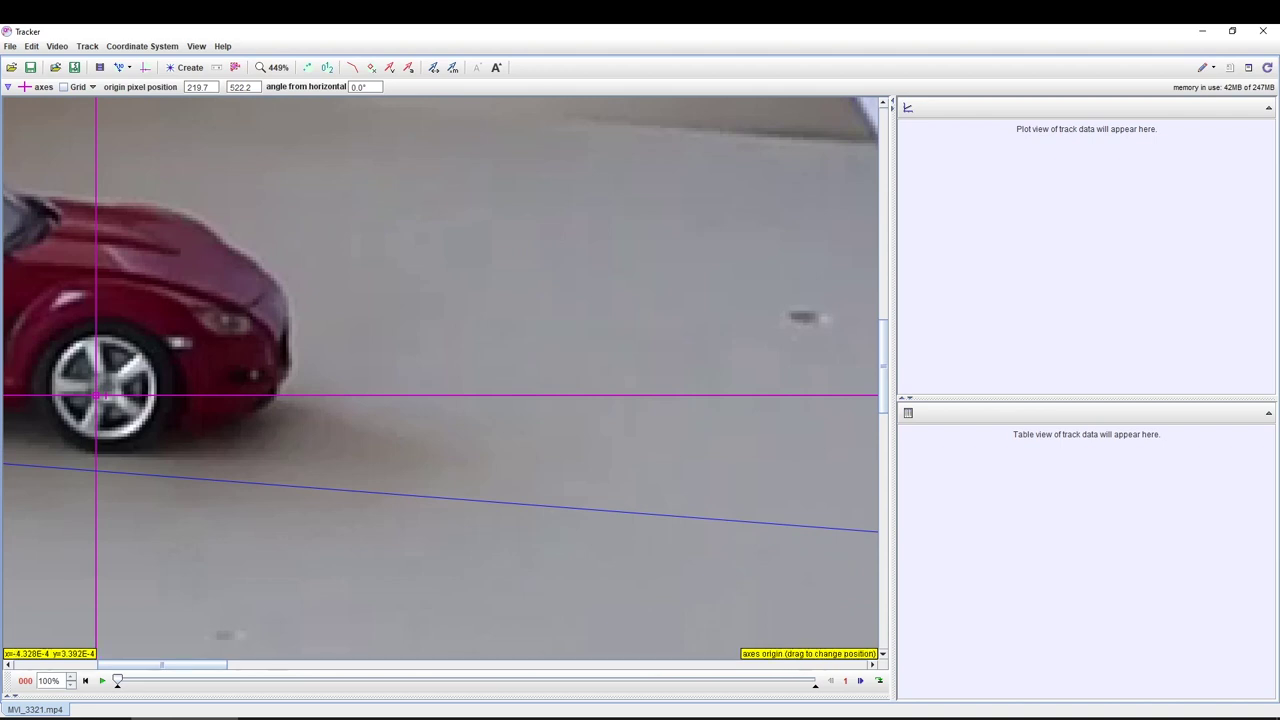
drag(96, 396, 105, 387)
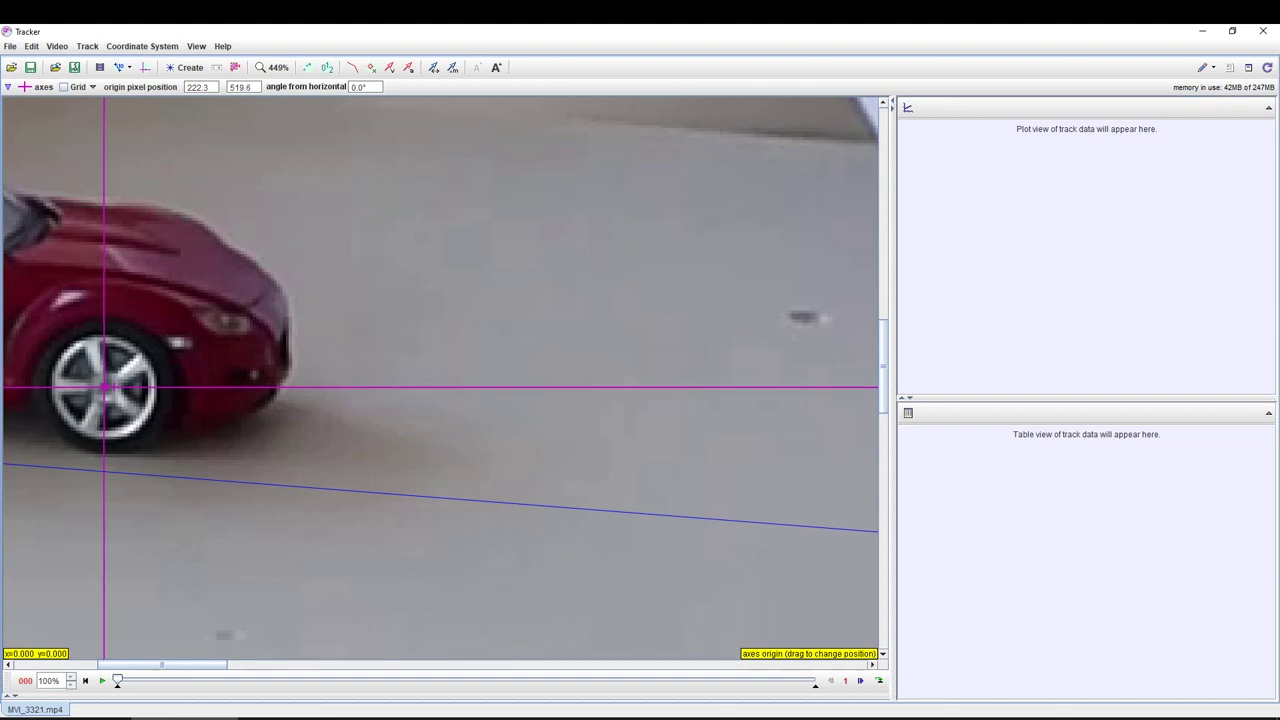
Step: Tilt the coordinate axes to about -5.1° from horizontal, aligning the x-axis with the car's front wheel at frame 65
scroll(105, 387, down, 10)
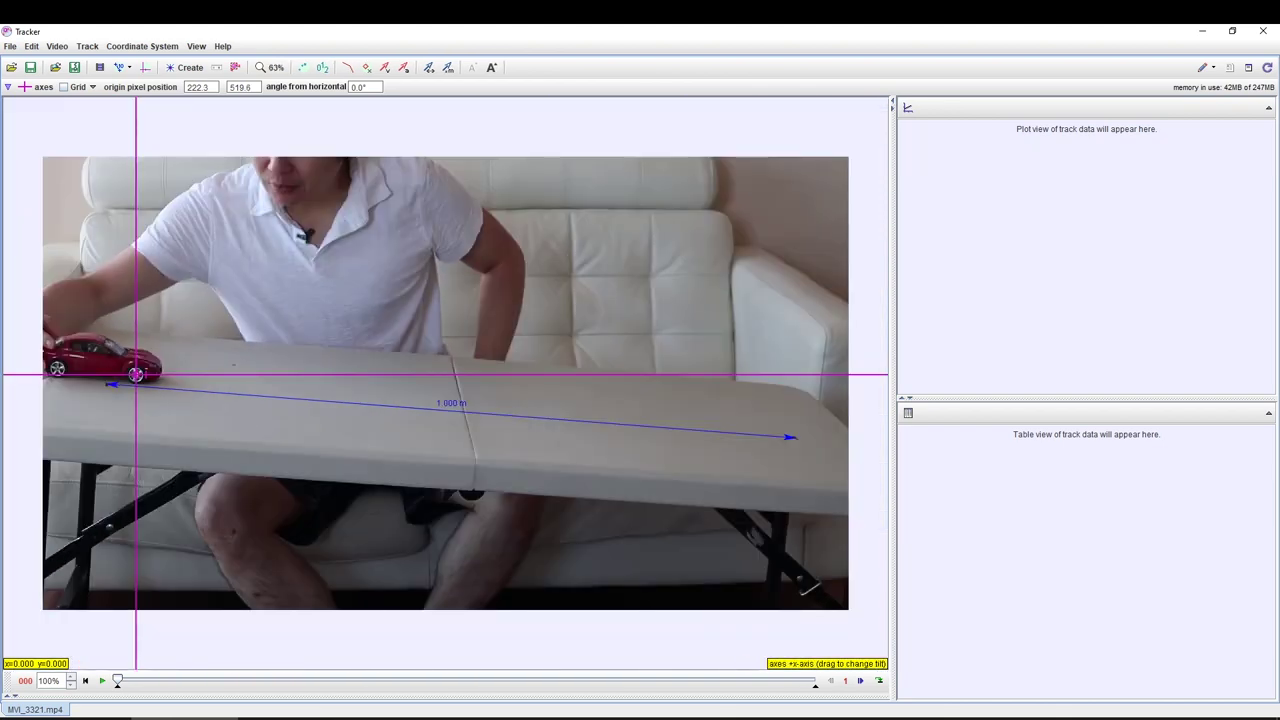
drag(820, 376, 820, 430)
scroll(820, 430, up, 3)
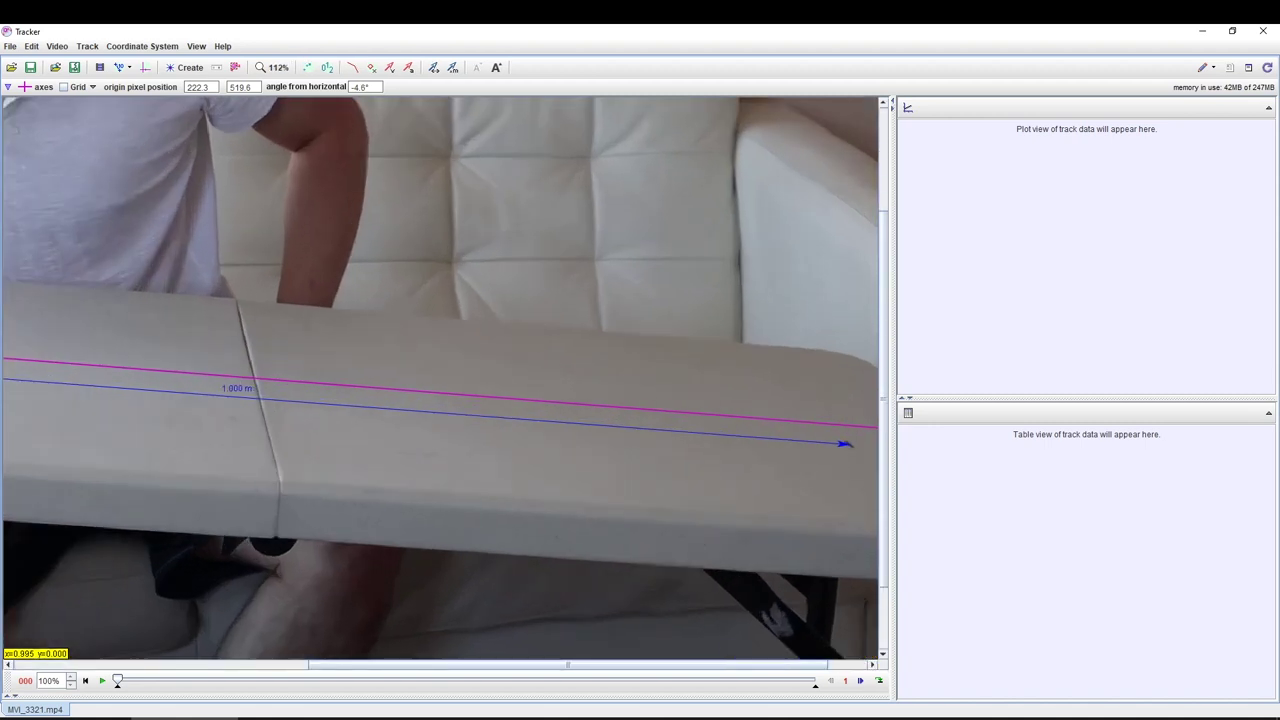
drag(125, 680, 157, 680)
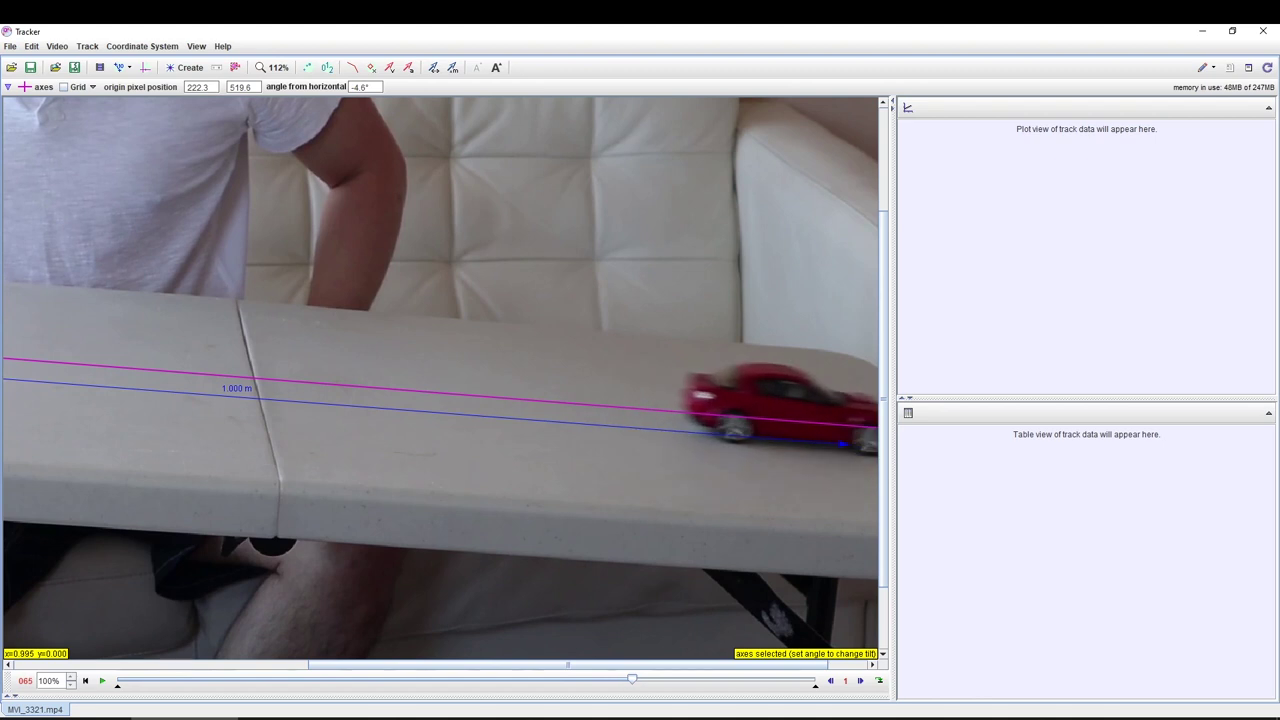
drag(690, 500, 623, 502)
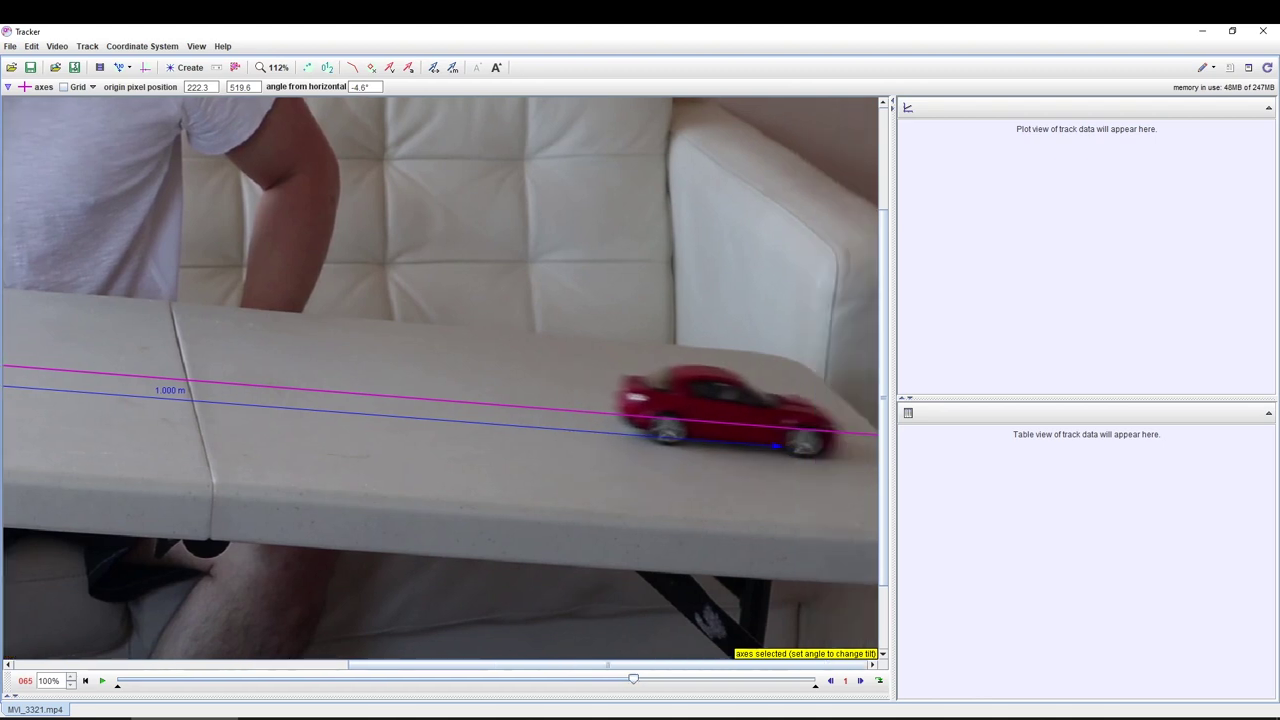
drag(846, 437, 848, 444)
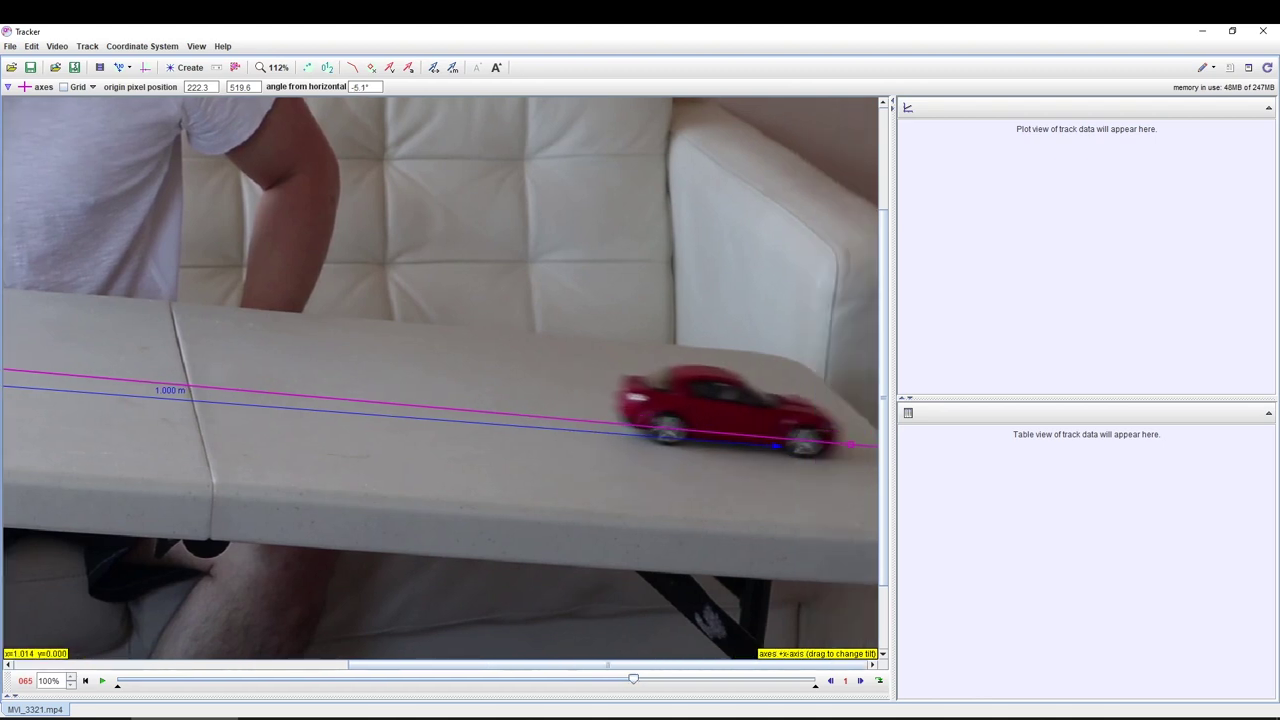
Step: Step backward through the video frames to check how well the x-axis follows the car's path along the table
drag(638, 679, 514, 679)
key(Left)
key(Left)
key(Left)
key(Left)
key(Left)
key(Left)
key(Left)
key(Left)
key(Left)
key(Left)
key(Left)
key(Left)
key(Left)
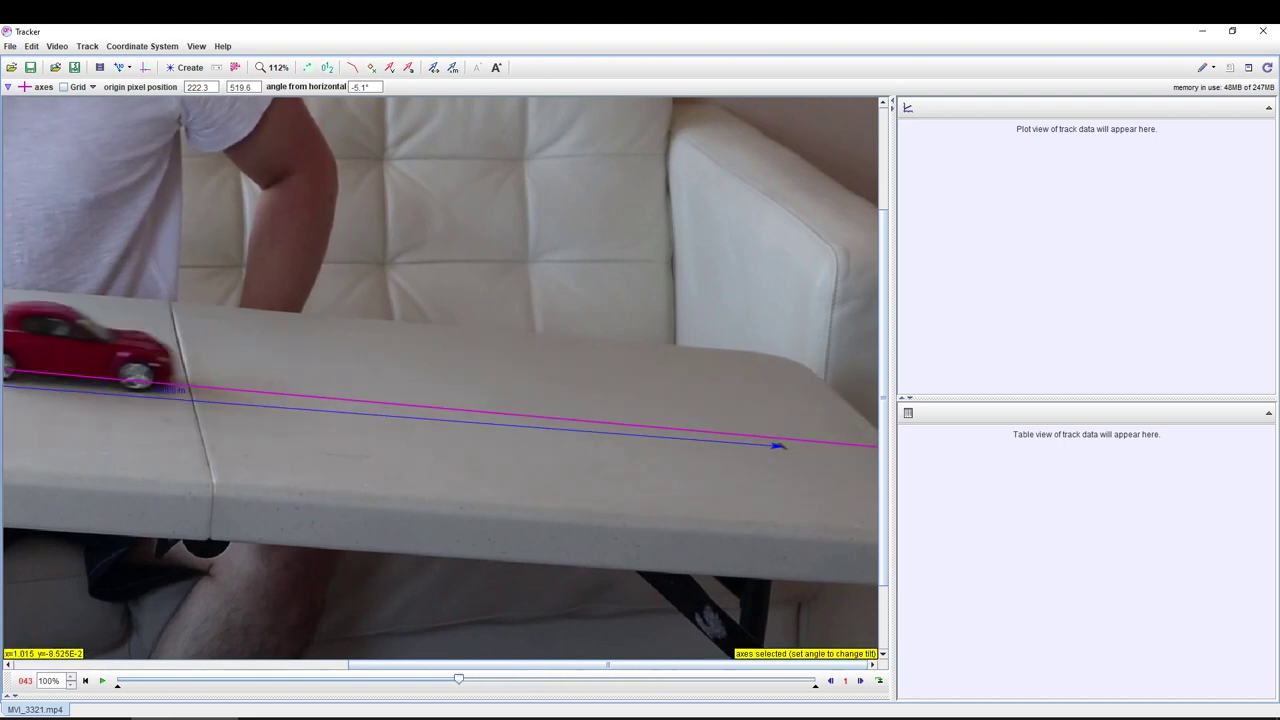
scroll(780, 440, down, 5)
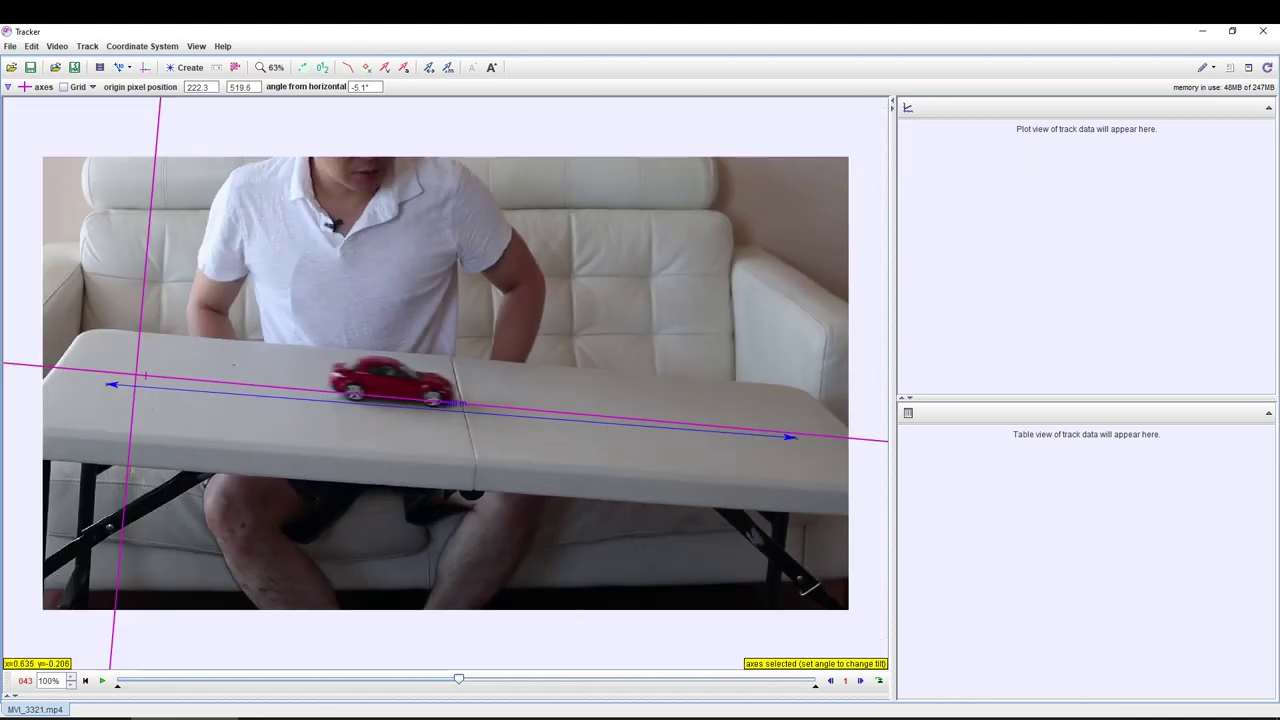
key(Left)
key(Left)
key(Left)
key(Left)
key(Left)
key(Left)
key(Left)
key(Left)
key(Left)
key(Left)
key(Left)
key(Left)
key(Left)
key(Left)
key(Left)
key(Left)
key(Left)
key(Left)
key(Left)
key(Left)
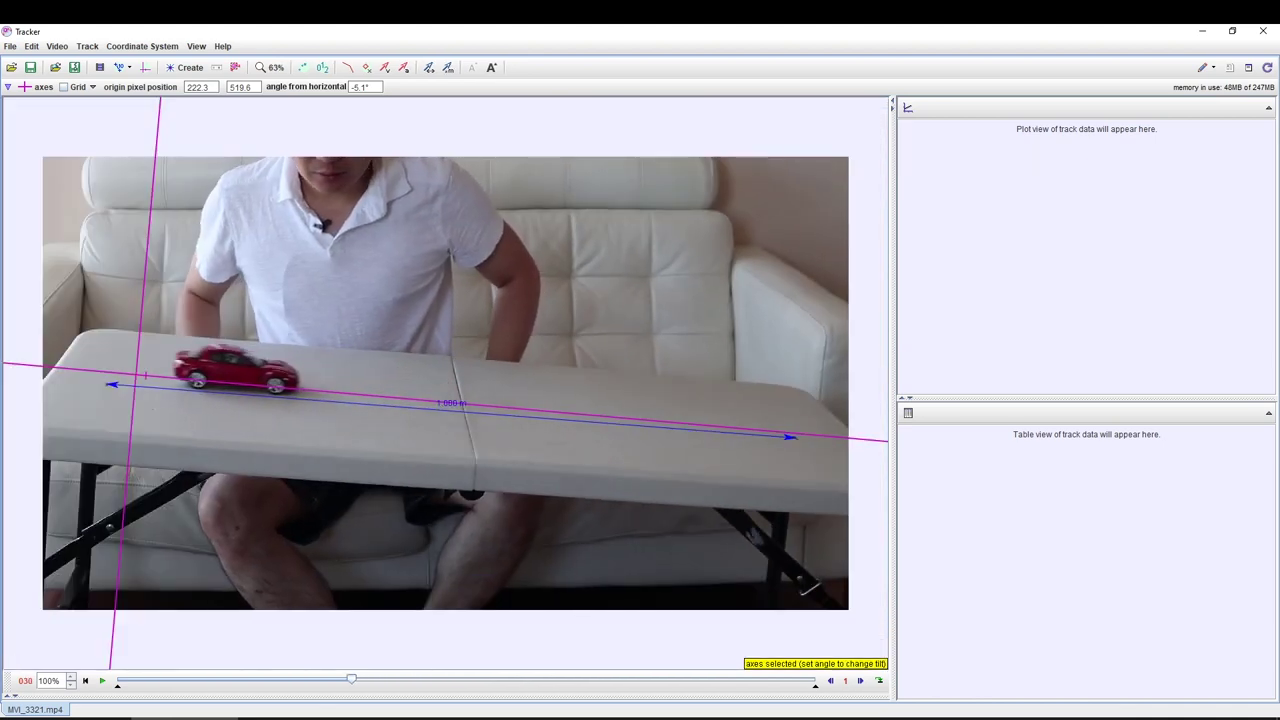
key(Left)
key(Left)
key(Left)
key(Left)
key(Left)
key(Left)
key(Left)
key(Left)
key(Left)
key(Left)
key(Left)
key(Left)
key(Left)
key(Left)
key(Left)
key(Left)
key(Left)
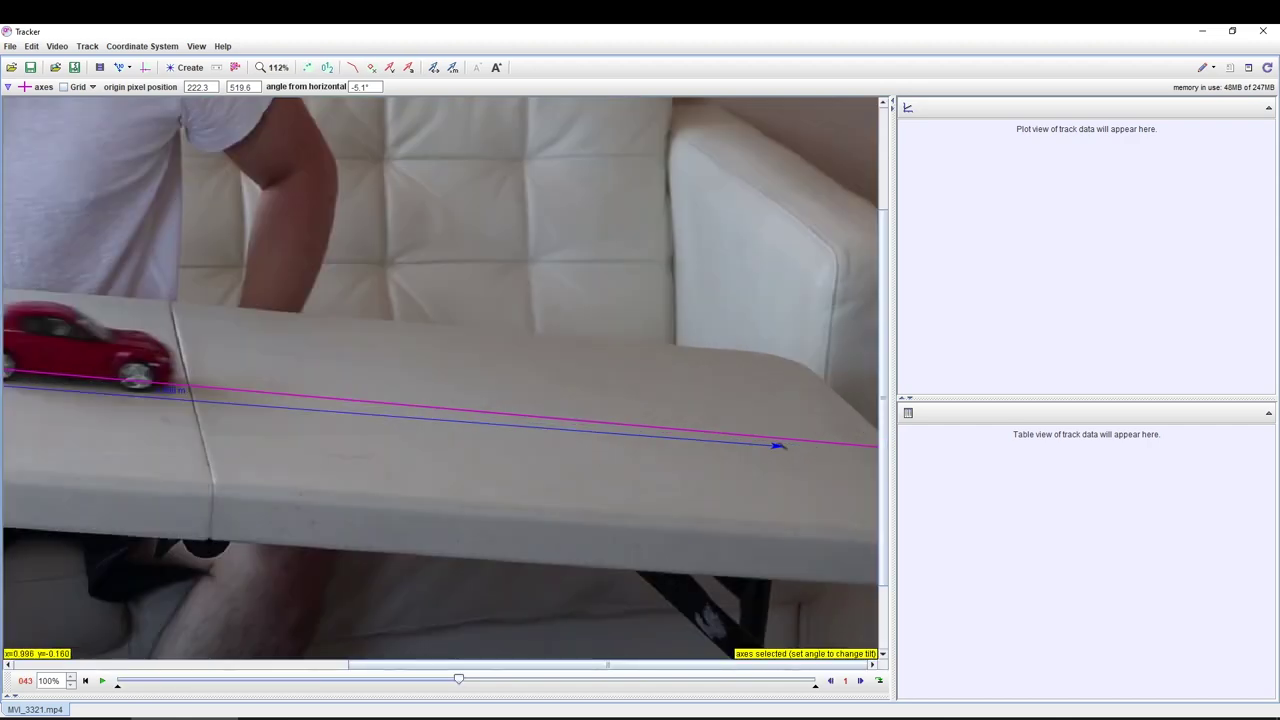
scroll(780, 440, down, 5)
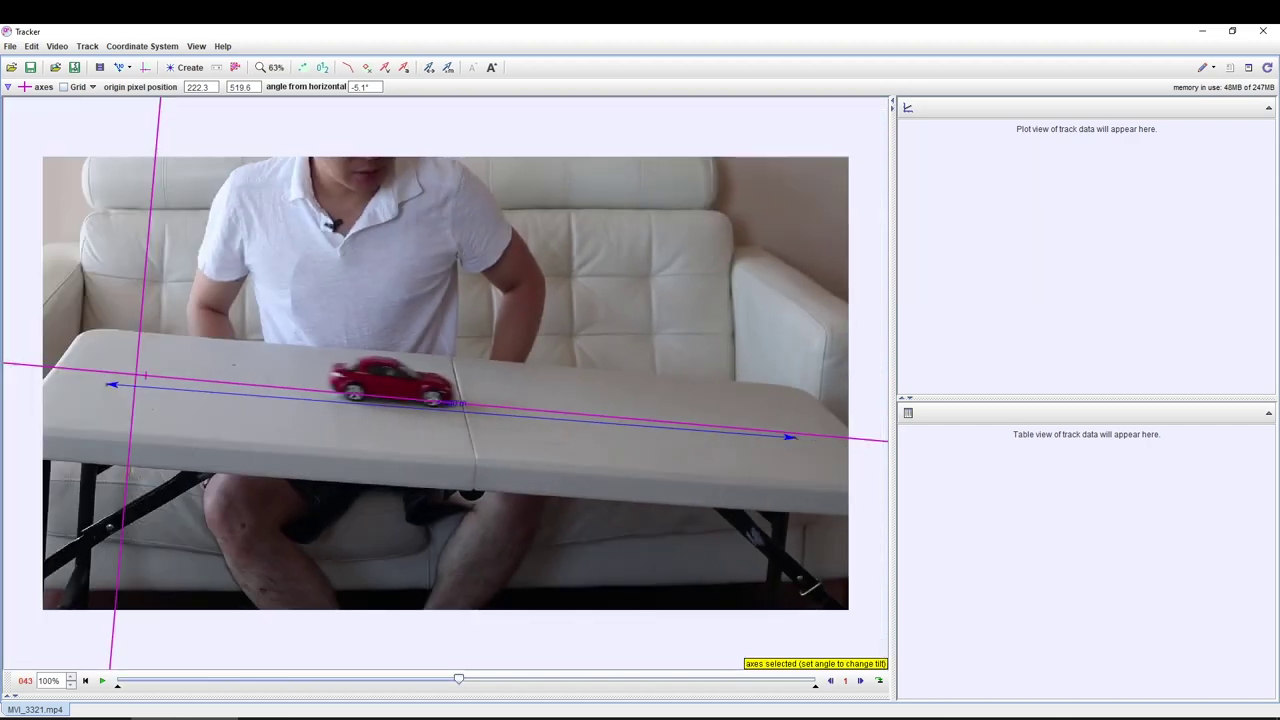
key(Left)
key(Left)
key(Left)
key(Left)
key(Left)
key(Left)
key(Left)
key(Left)
key(Left)
key(Left)
key(Left)
key(Left)
key(Left)
key(Left)
key(Left)
key(Left)
key(Left)
key(Left)
key(Left)
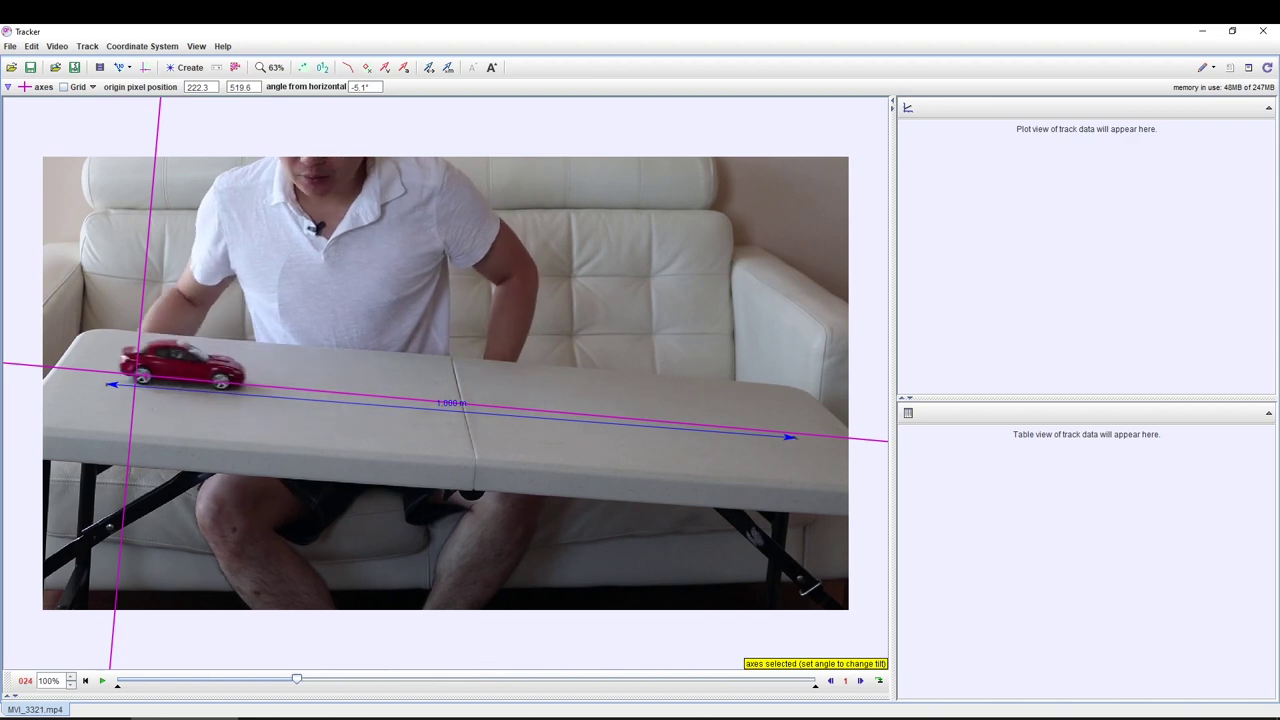
Step: Return the video to its first frame, frame 0
key(Left)
key(Left)
key(Left)
key(Left)
key(Left)
key(Left)
key(Left)
key(Left)
key(Left)
key(Left)
key(Left)
key(Left)
key(Left)
key(Left)
key(Left)
key(Left)
key(Left)
key(Left)
key(Left)
key(Left)
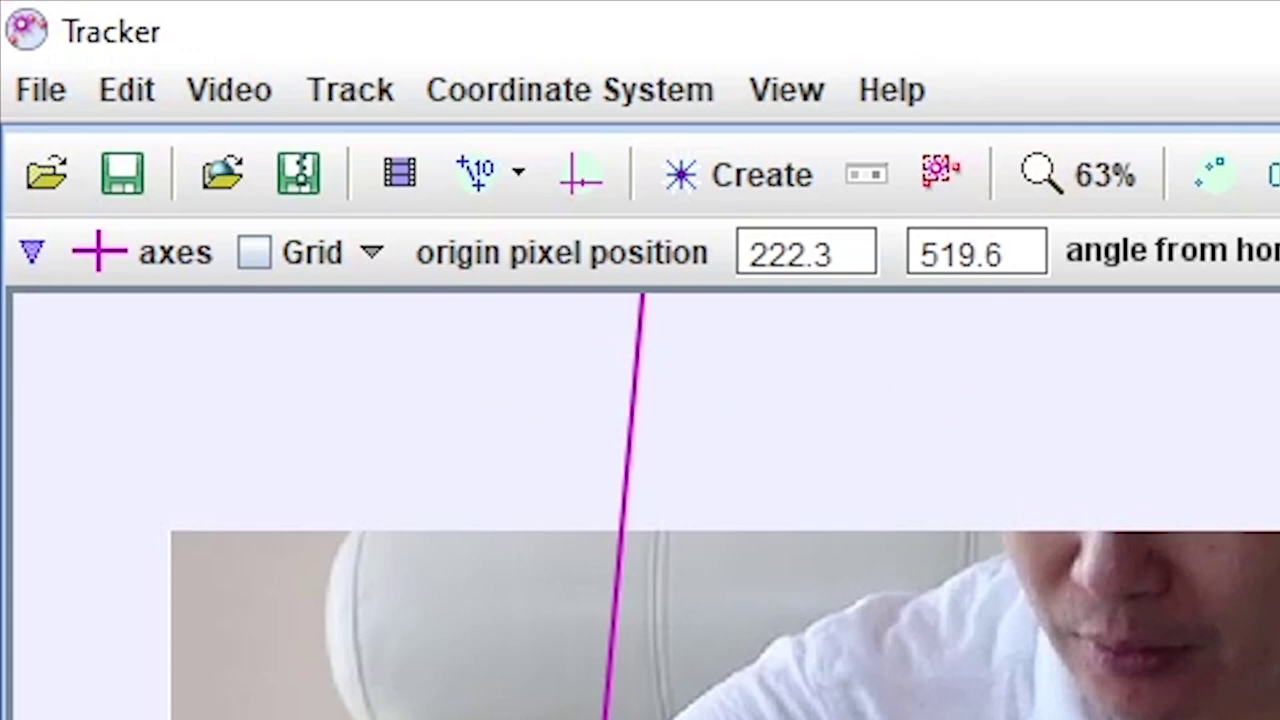
Step: Create a point mass track and mark the centre of the car's front wheel in frames 0 to 2
click(736, 175)
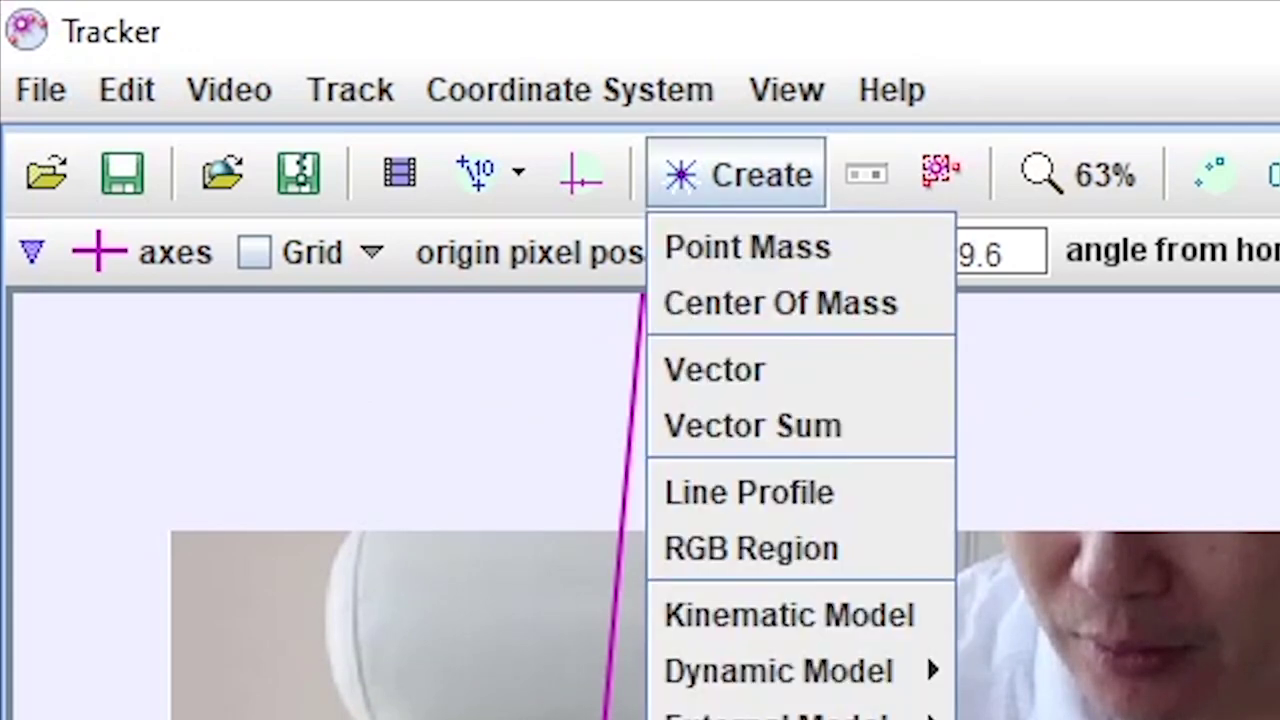
click(747, 247)
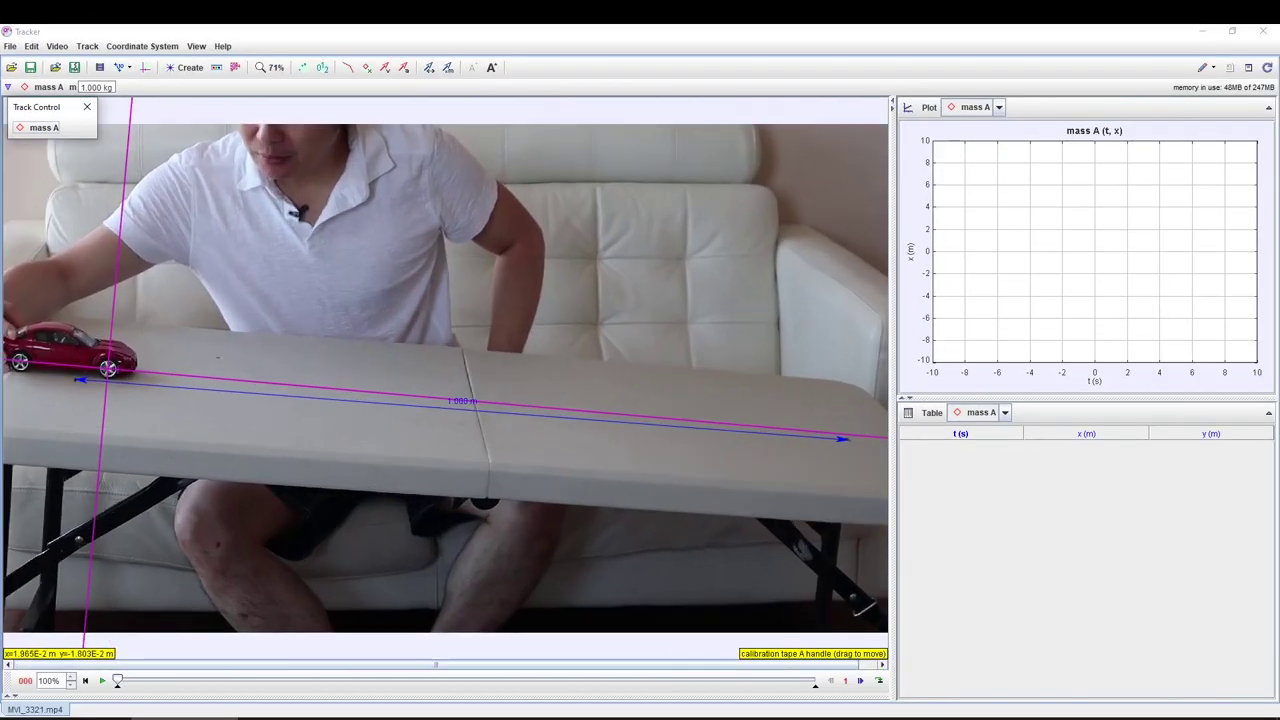
scroll(108, 369, up, 6)
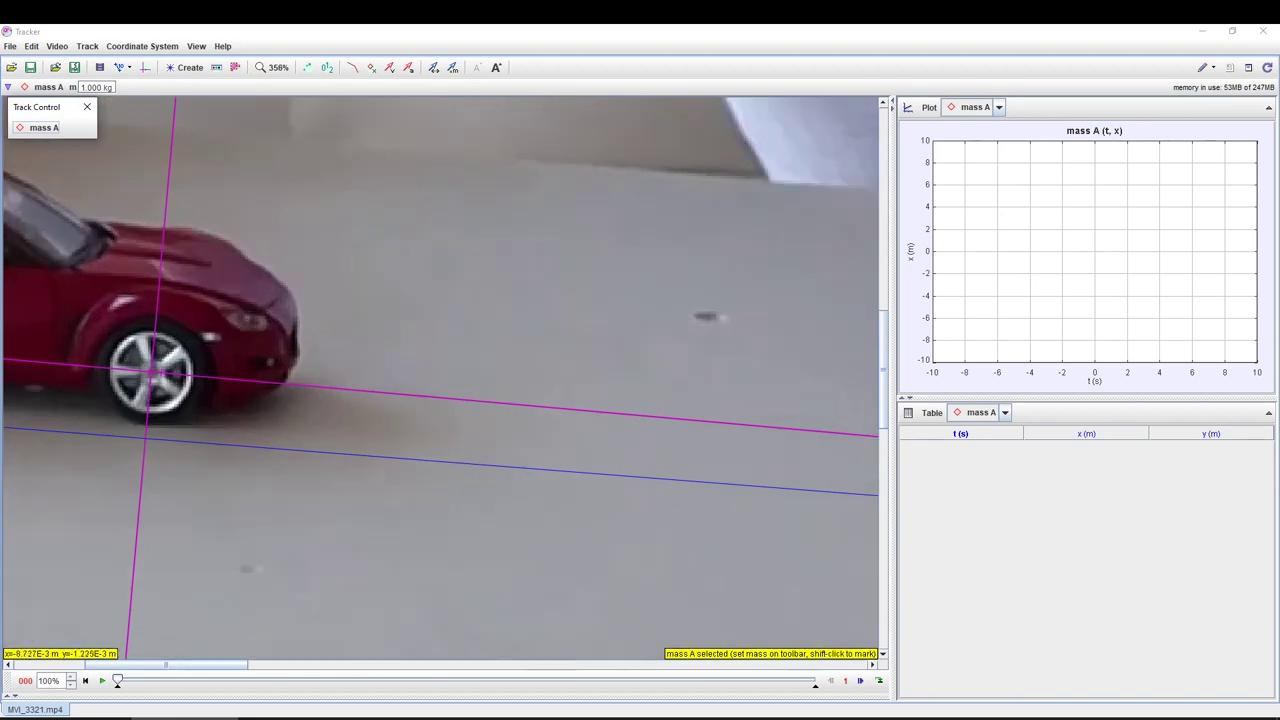
click(156, 373)
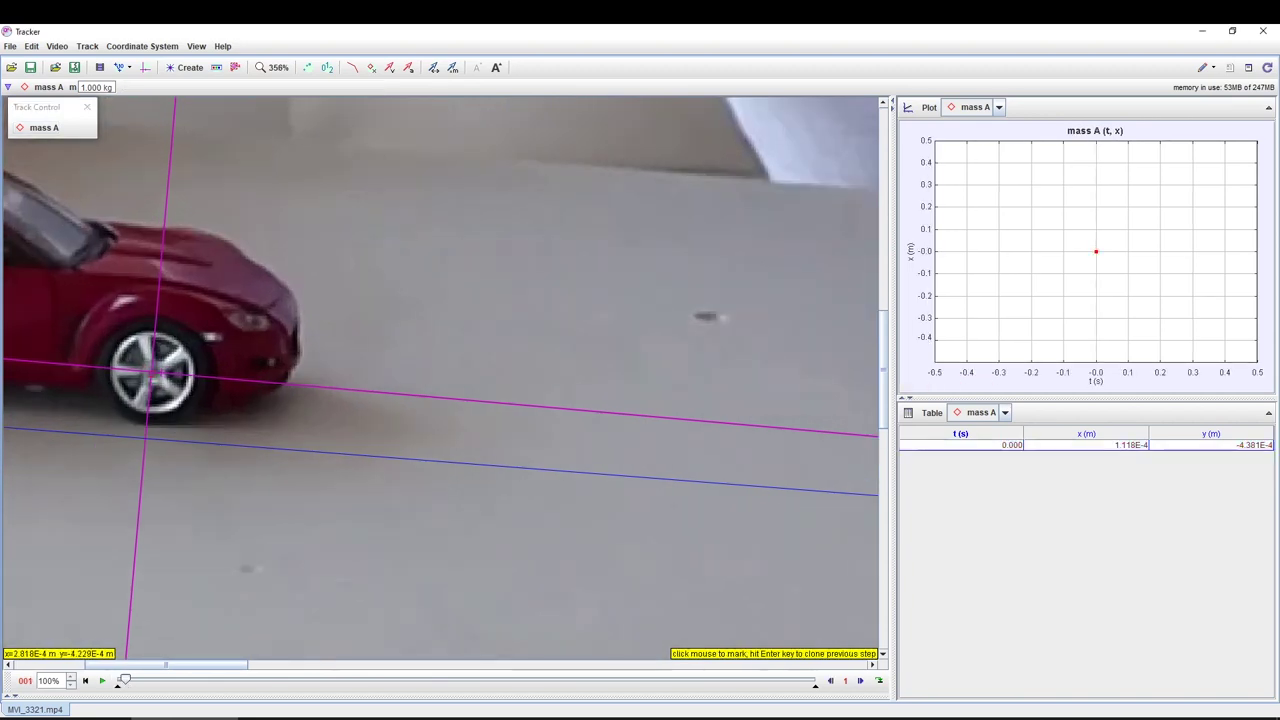
click(156, 373)
click(157, 372)
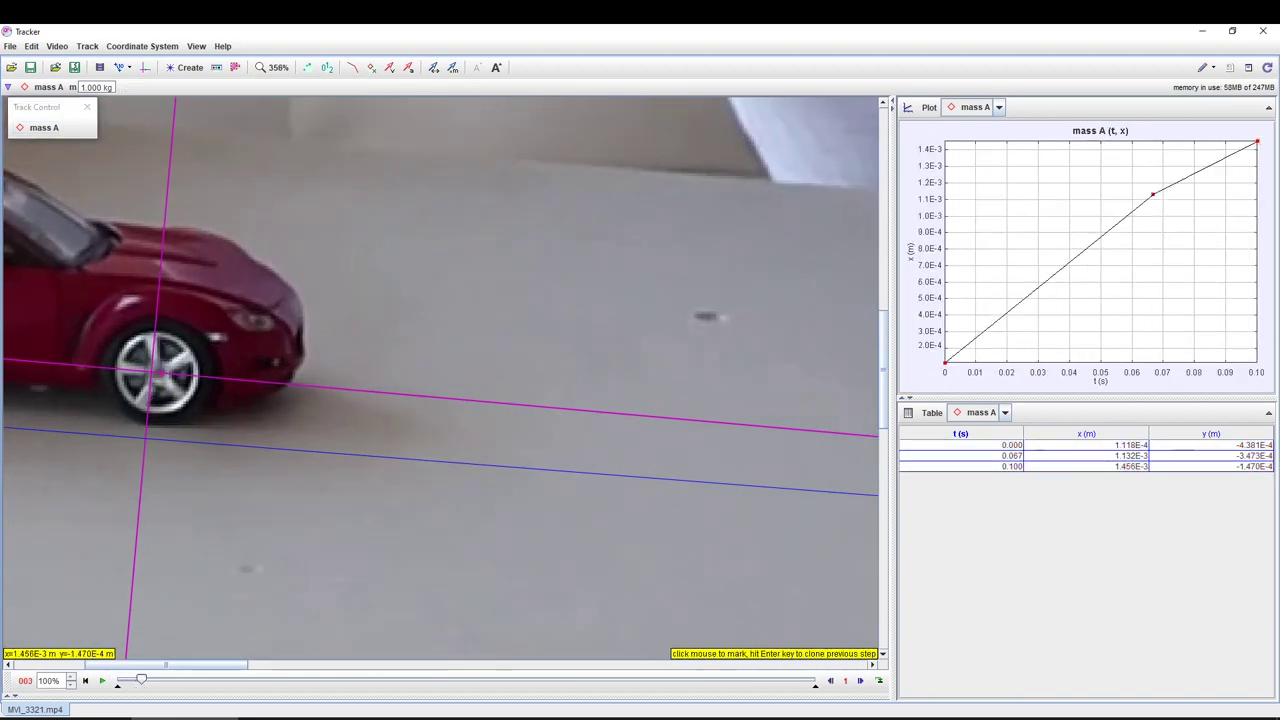
Step: Mark the centre of the car's front wheel on the mass A track in frames 3 to 16
scroll(135, 372, up, 5)
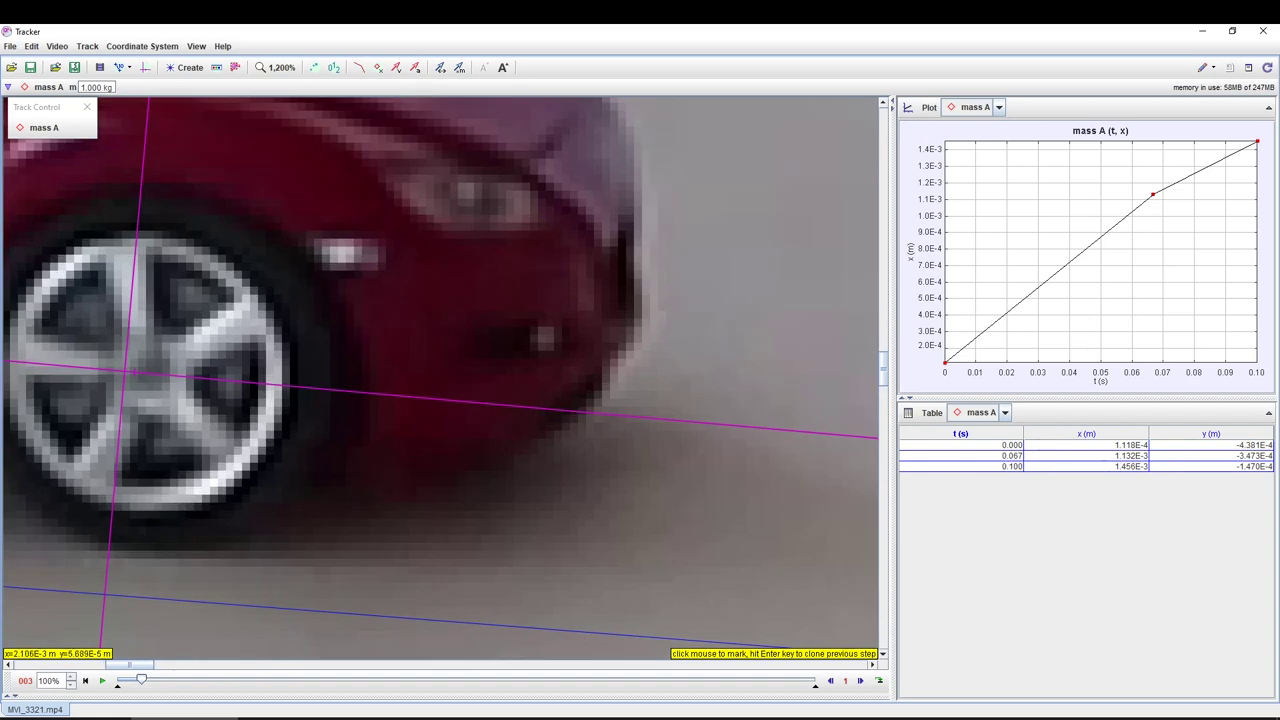
click(148, 383)
click(158, 385)
click(172, 385)
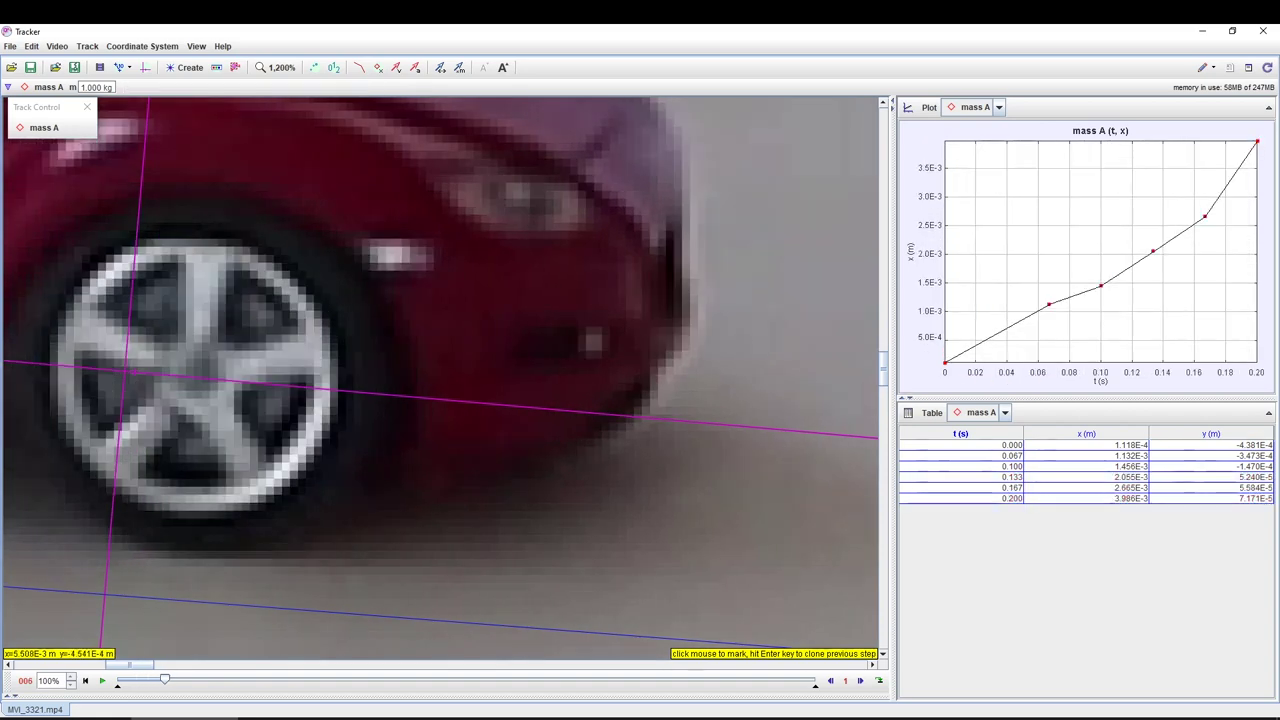
click(193, 383)
click(224, 382)
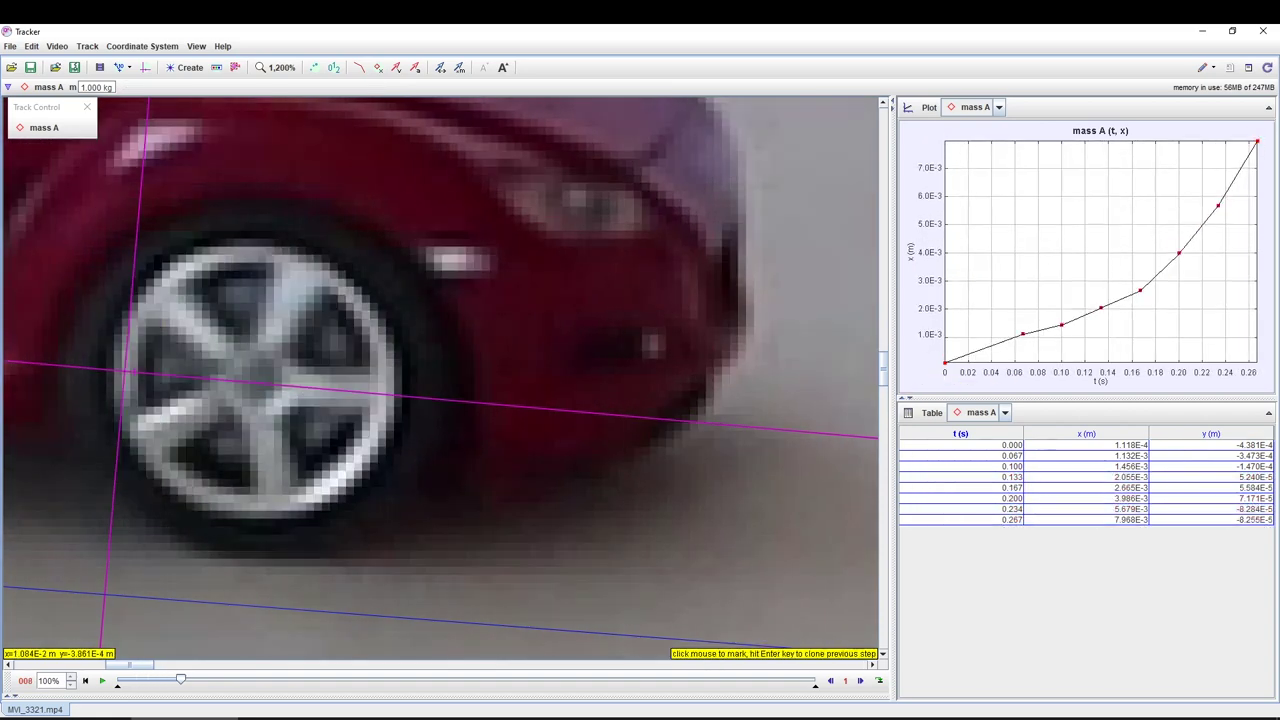
click(260, 385)
click(292, 386)
click(334, 391)
click(388, 394)
click(445, 397)
click(495, 405)
click(577, 411)
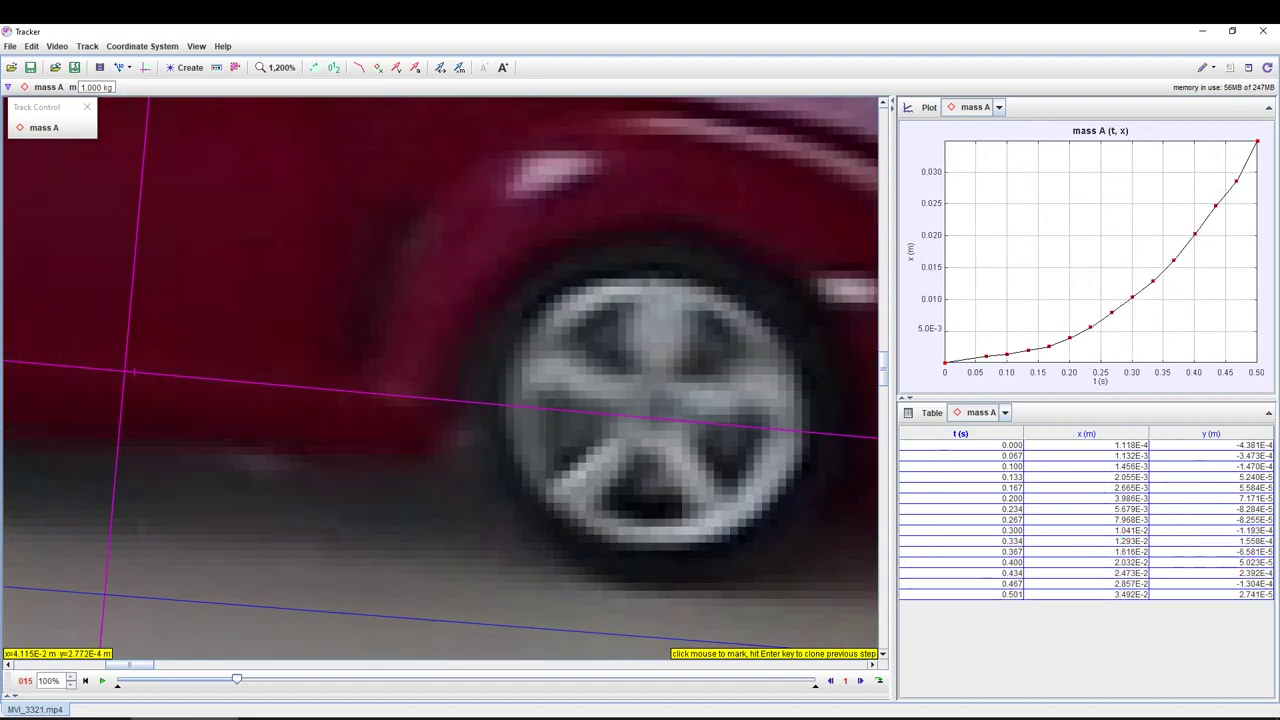
click(650, 417)
click(736, 425)
Step: Continue the mass A track by marking the front wheel's centre in frames 17 to 24
scroll(540, 380, down, 10)
scroll(645, 388, up, 9)
click(474, 382)
click(560, 392)
click(658, 400)
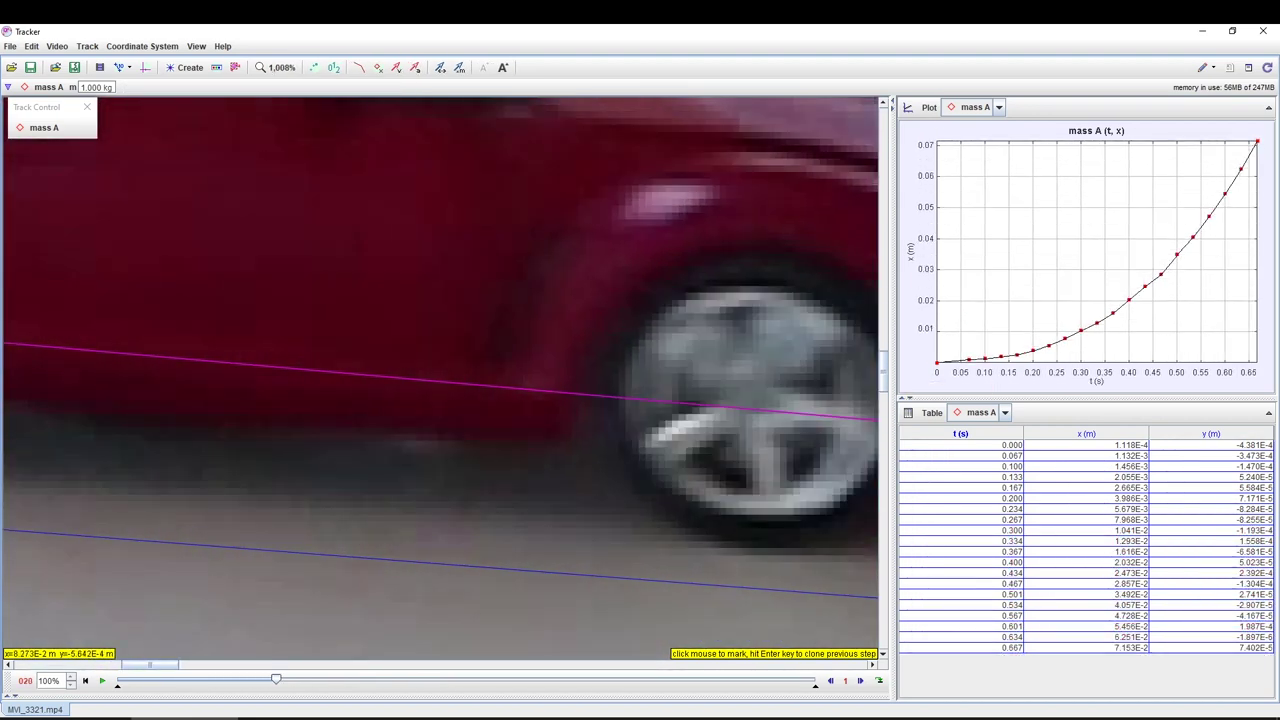
click(756, 408)
scroll(762, 408, down, 12)
scroll(566, 387, up, 9)
click(562, 387)
click(636, 391)
click(720, 400)
click(808, 407)
Step: Mark the front wheel's centre for mass A in frames 25 to 34
scroll(435, 354, up, 3)
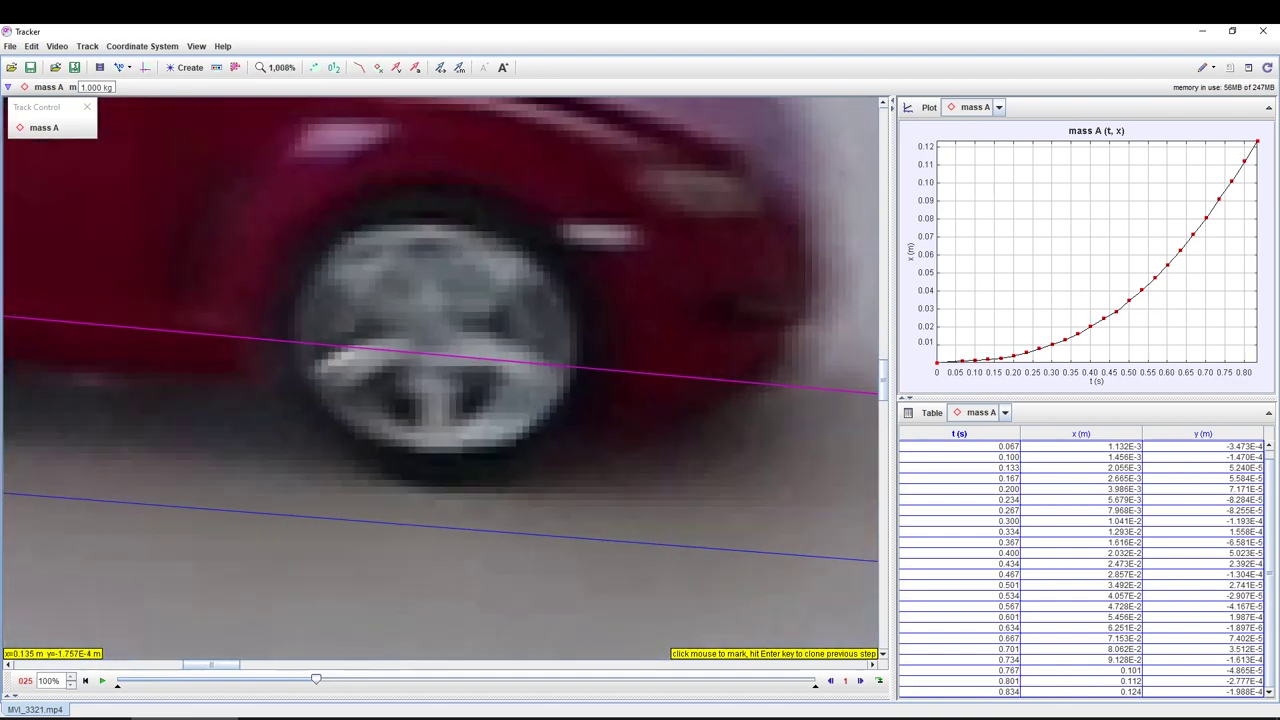
click(436, 356)
click(567, 366)
click(717, 380)
scroll(450, 360, down, 14)
scroll(520, 363, up, 13)
click(307, 363)
click(444, 376)
click(592, 387)
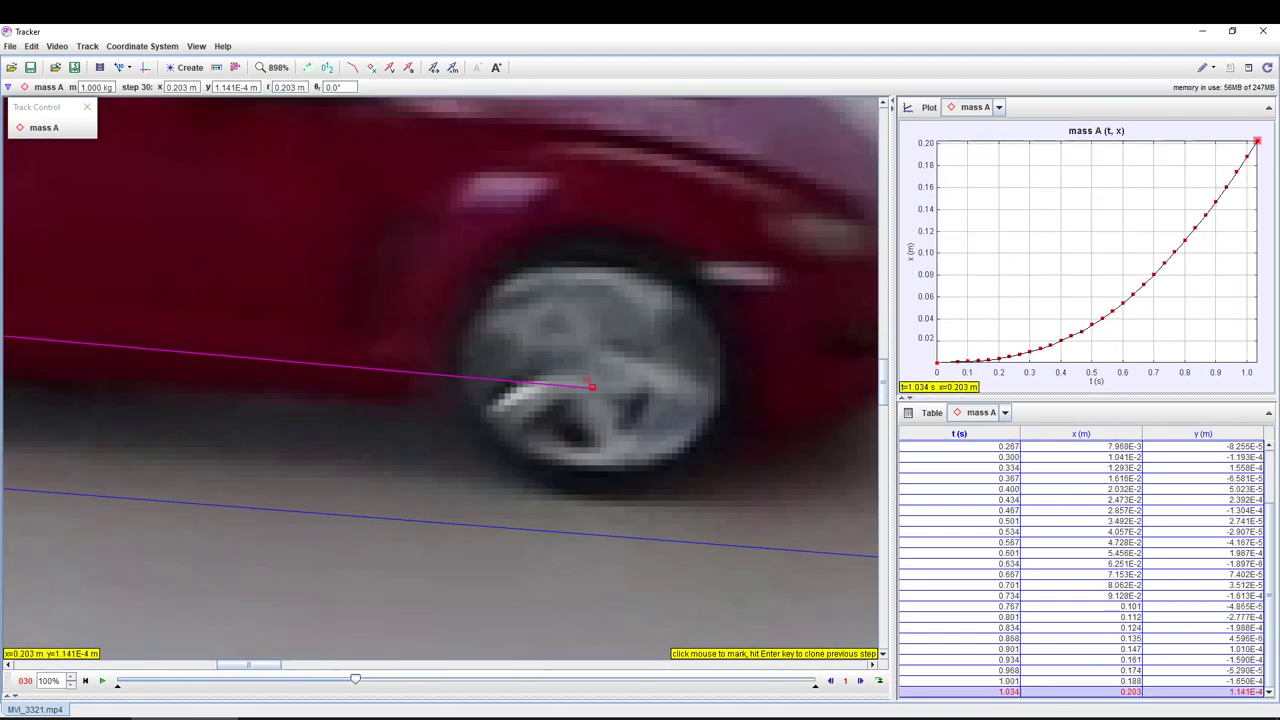
scroll(480, 365, down, 11)
scroll(620, 362, up, 11)
click(320, 376)
click(480, 376)
click(633, 392)
click(803, 403)
Step: Mark the front wheel's centre for mass A in frames 35 to 40
scroll(600, 380, down, 11)
scroll(700, 368, up, 8)
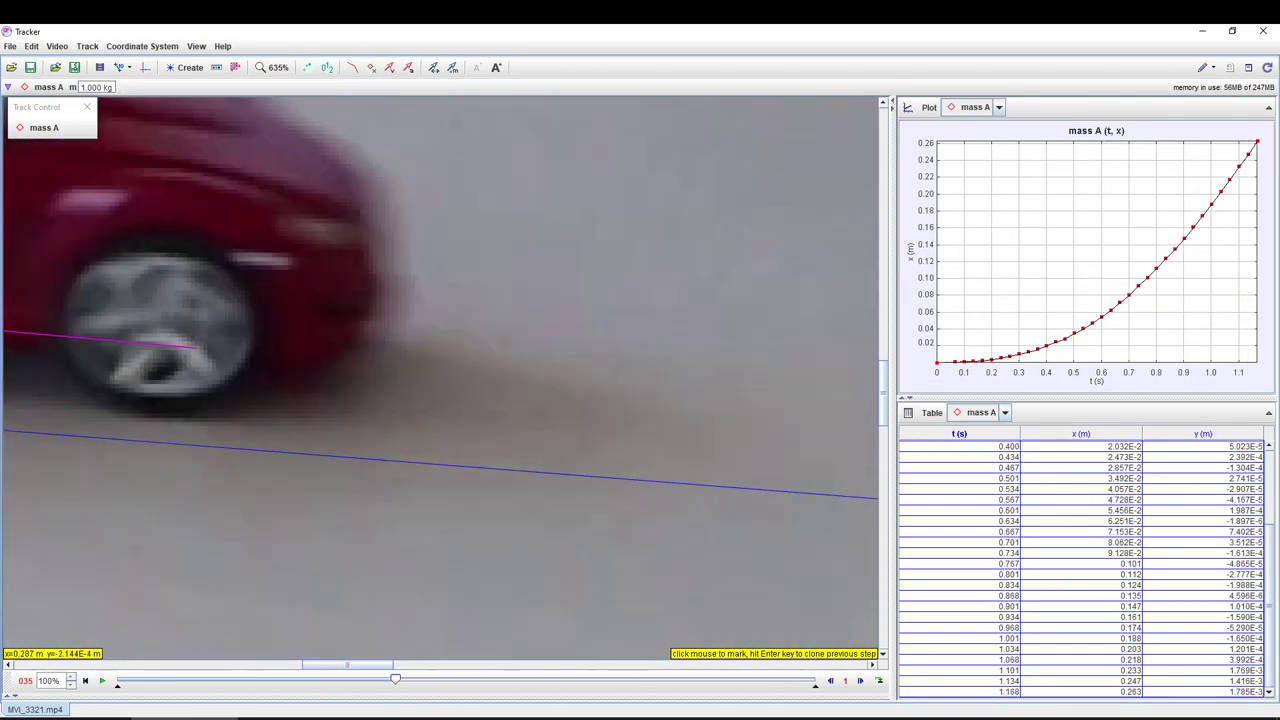
click(160, 333)
click(279, 339)
click(399, 346)
click(531, 355)
click(651, 361)
click(785, 379)
Step: Extend the mass A track by marking the front wheel's centre in frames 41 to 47
scroll(367, 362, down, 10)
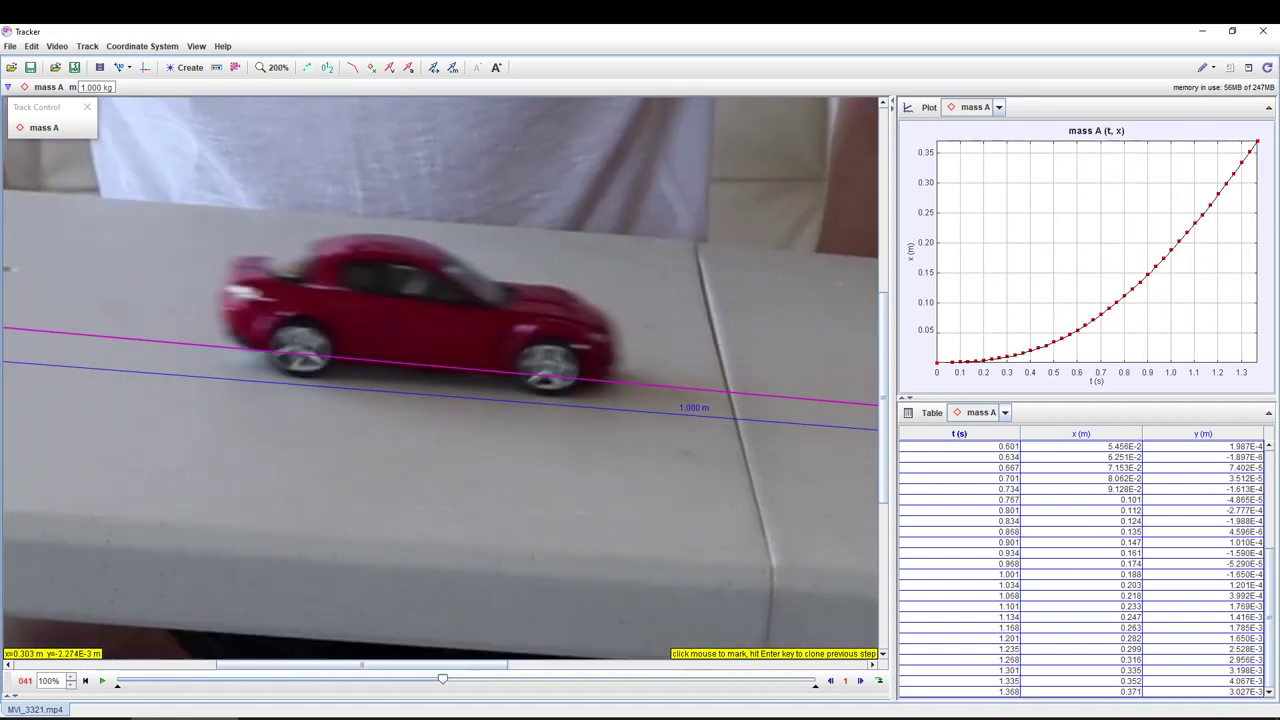
scroll(358, 364, down, 1)
scroll(531, 368, up, 2)
click(531, 367)
click(581, 371)
click(623, 376)
click(678, 378)
click(728, 383)
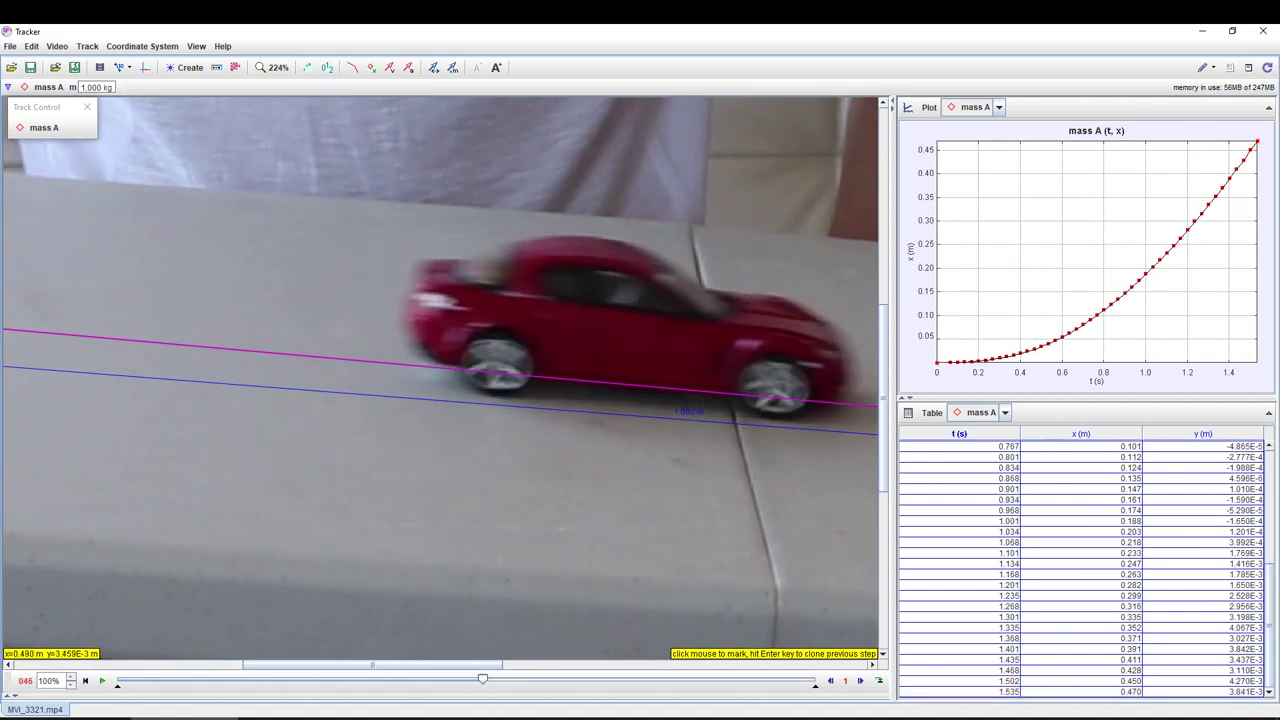
click(781, 387)
click(832, 393)
Step: Mark the front wheel's centre for mass A in frames 48 to 61 as the car crosses the table's far half
scroll(832, 392, down, 11)
scroll(640, 400, up, 8)
click(284, 377)
click(323, 380)
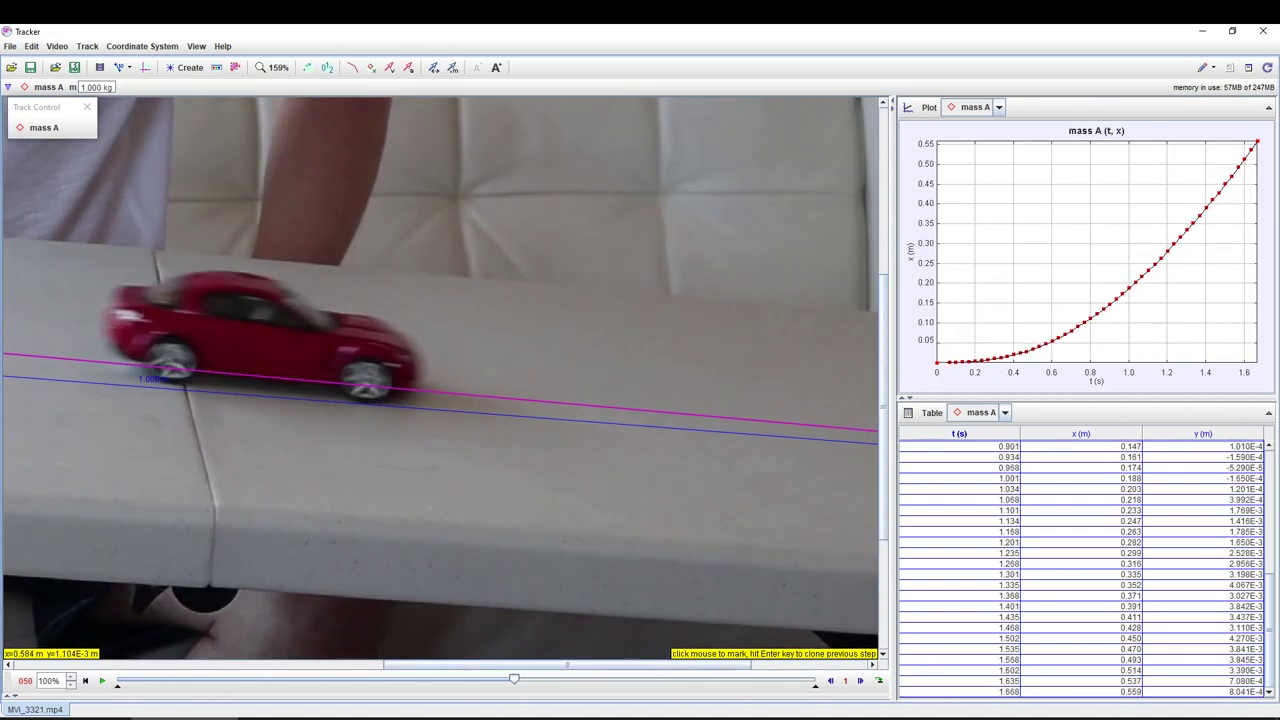
click(405, 383)
click(442, 387)
click(485, 391)
click(527, 395)
click(570, 399)
click(615, 404)
click(660, 409)
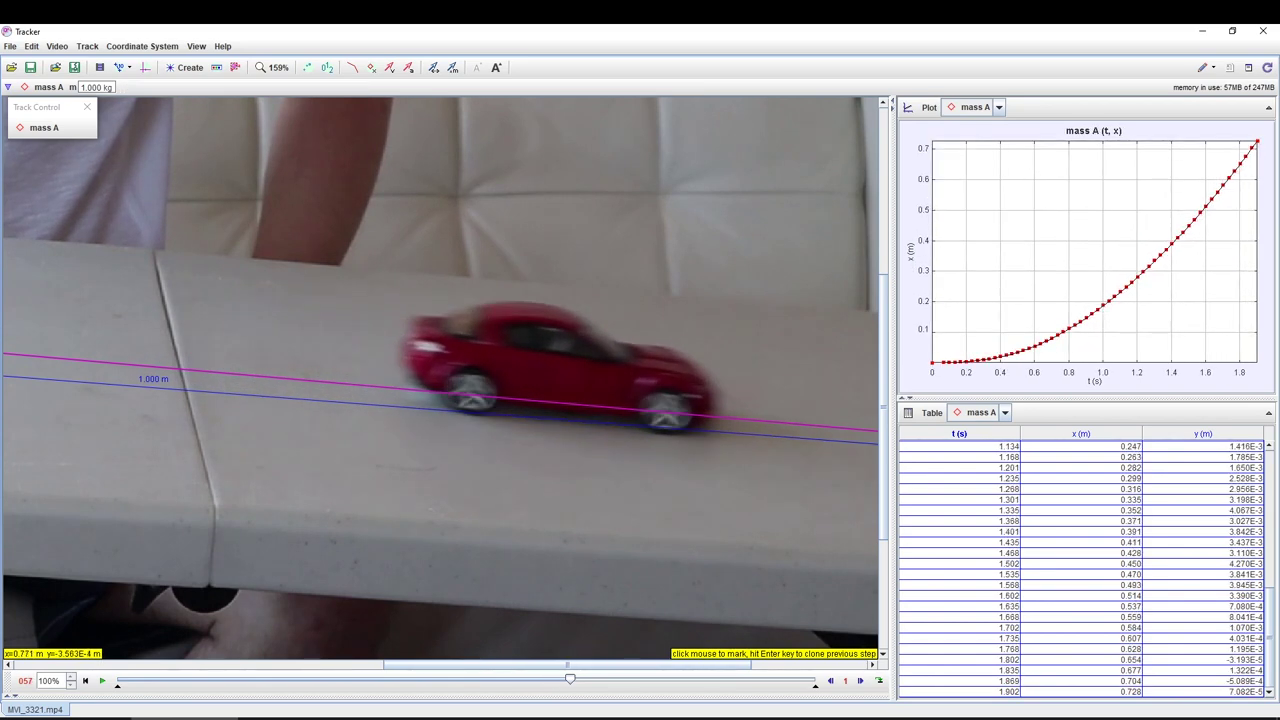
click(667, 411)
click(711, 415)
click(760, 420)
click(806, 424)
click(856, 429)
Step: Finish the mass A track by marking the front wheel's centre in frames 62 to 66
scroll(856, 429, down, 10)
scroll(800, 428, up, 8)
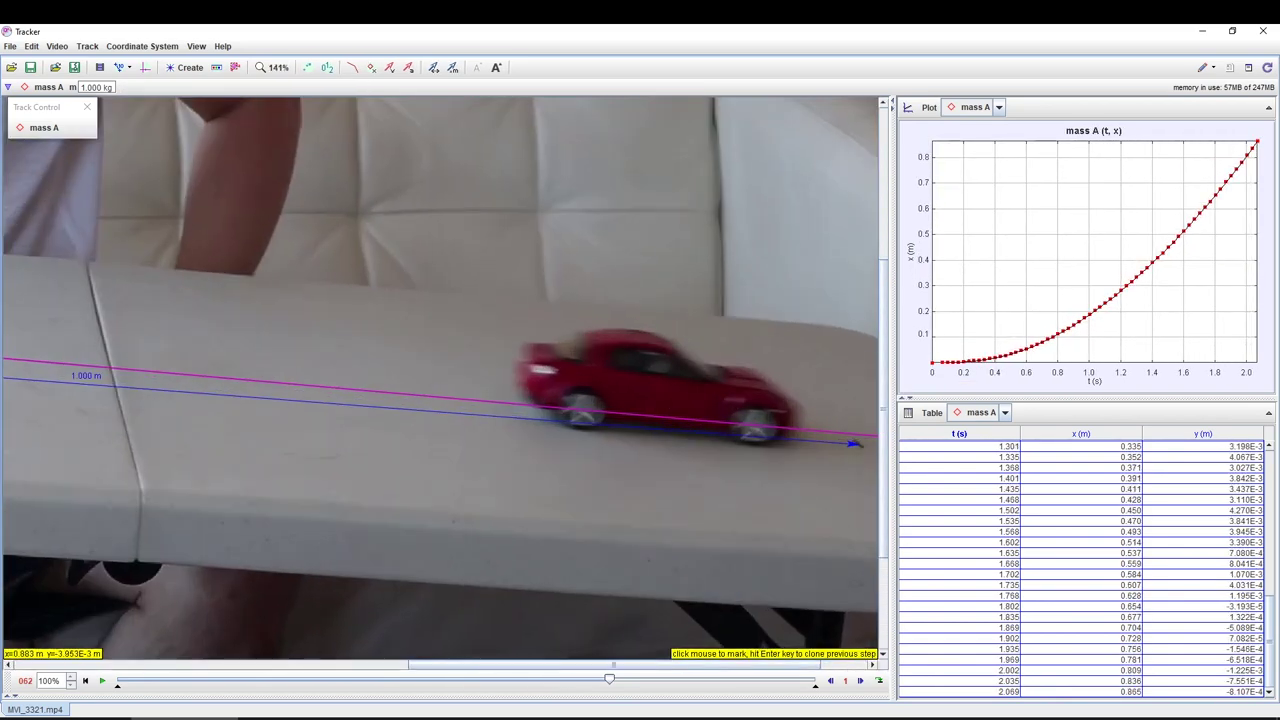
click(755, 426)
click(797, 430)
click(843, 434)
scroll(843, 434, down, 8)
scroll(800, 436, up, 9)
click(811, 440)
click(862, 446)
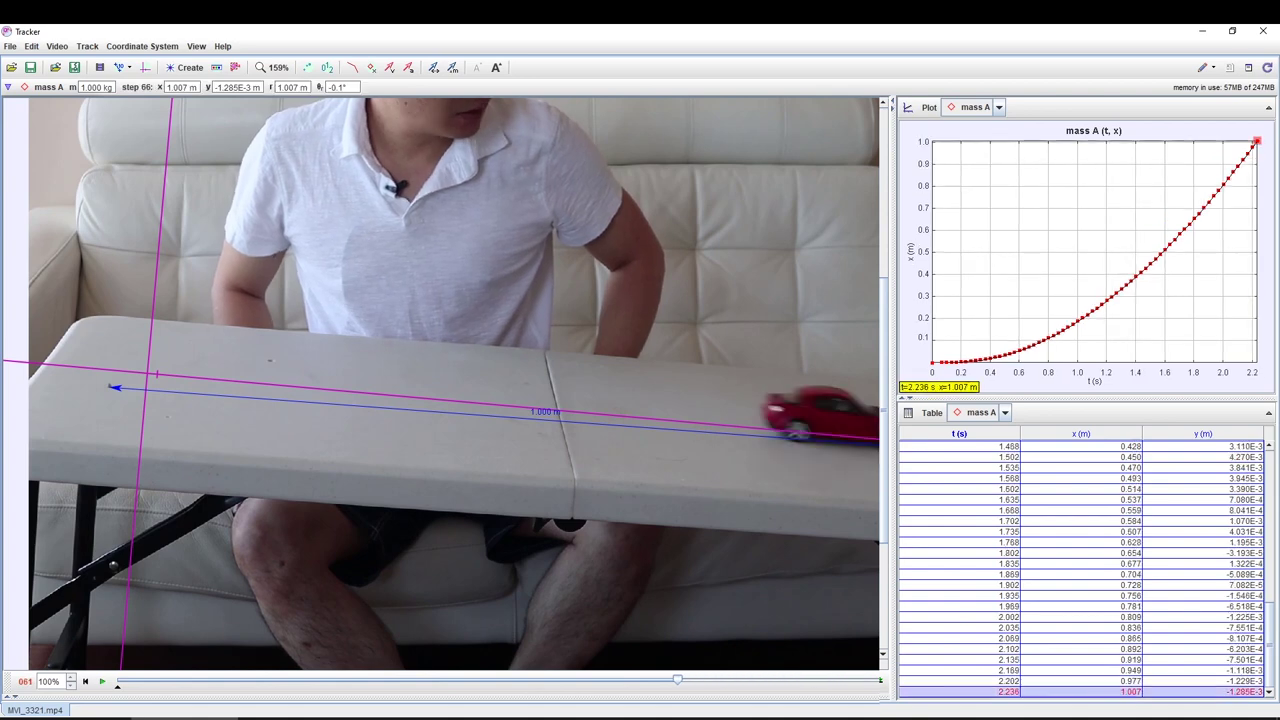
Step: Rewind the video to frame 0 and play it to review the tracked motion of the car
drag(677, 680, 242, 680)
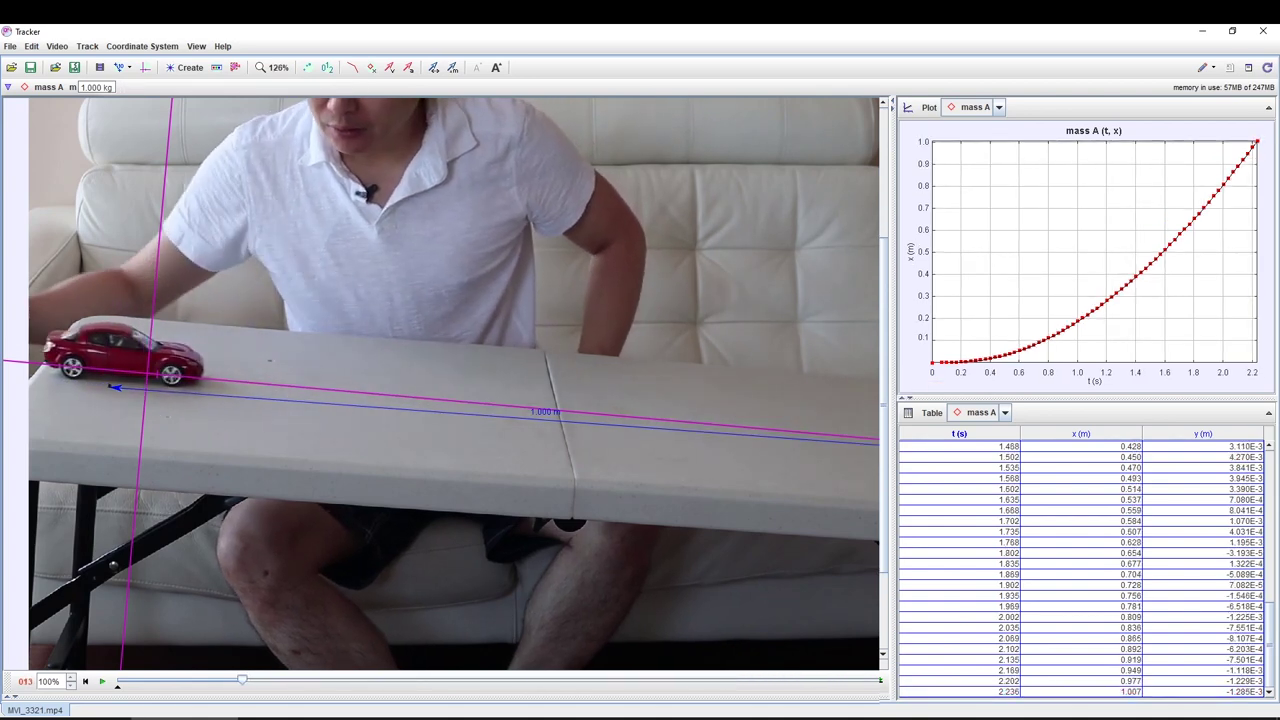
key(Left)
key(Left)
key(Left)
key(Left)
key(Left)
key(Left)
key(Left)
key(Left)
key(Left)
key(Left)
key(Left)
key(Left)
key(Left)
key(space)
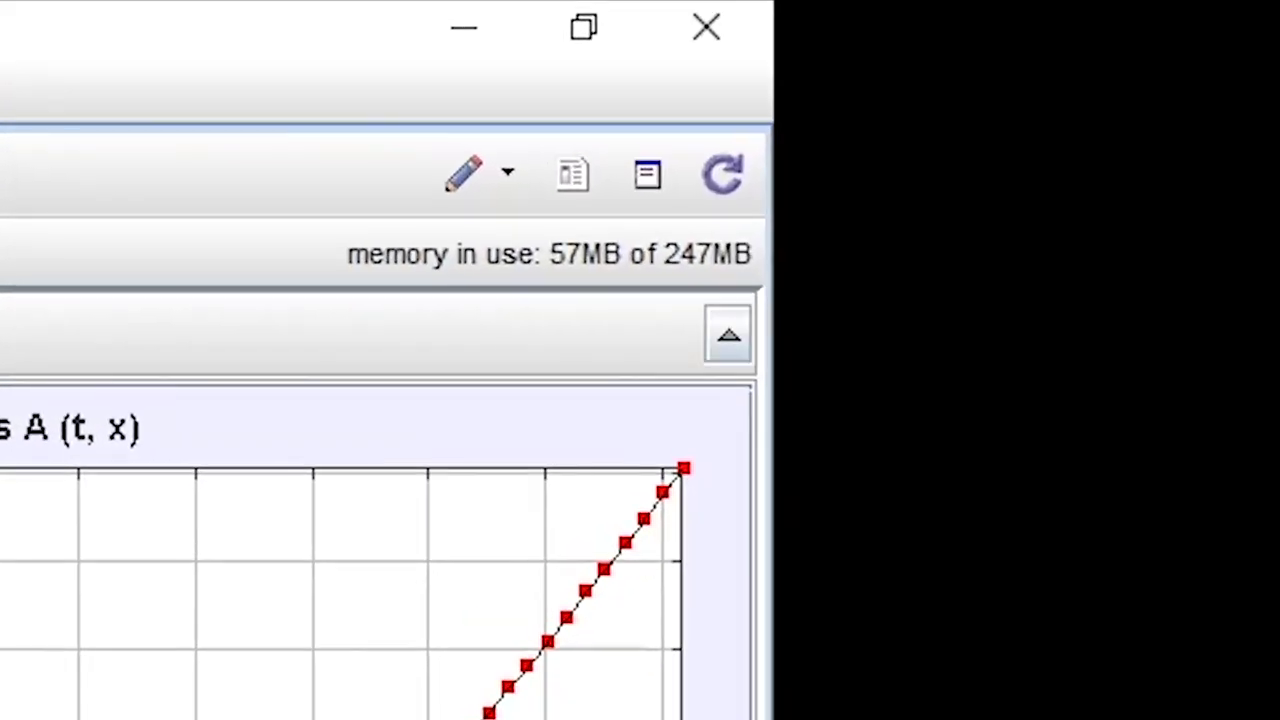
Step: Maximize the mass A position-time plot view
click(728, 335)
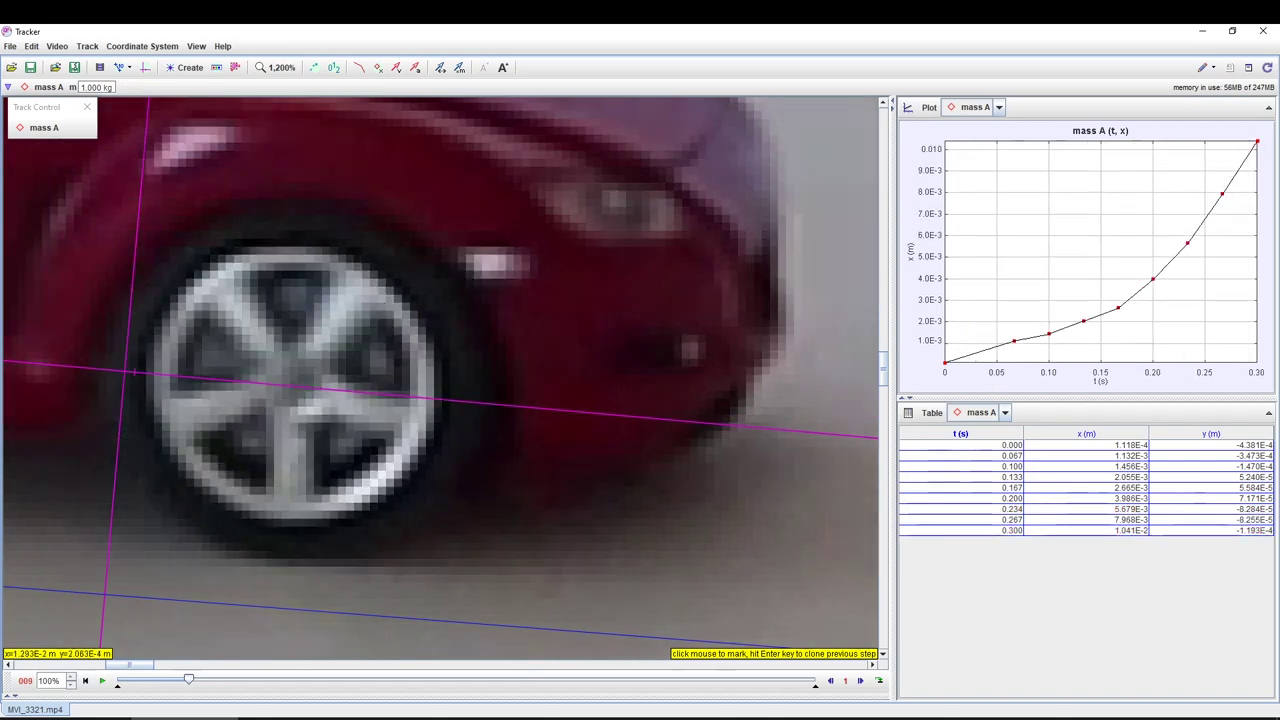
shift+click(296, 385)
shift+click(339, 391)
shift+click(395, 395)
shift+click(454, 398)
shift+click(505, 407)
shift+click(590, 412)
shift+click(665, 420)
shift+click(754, 428)
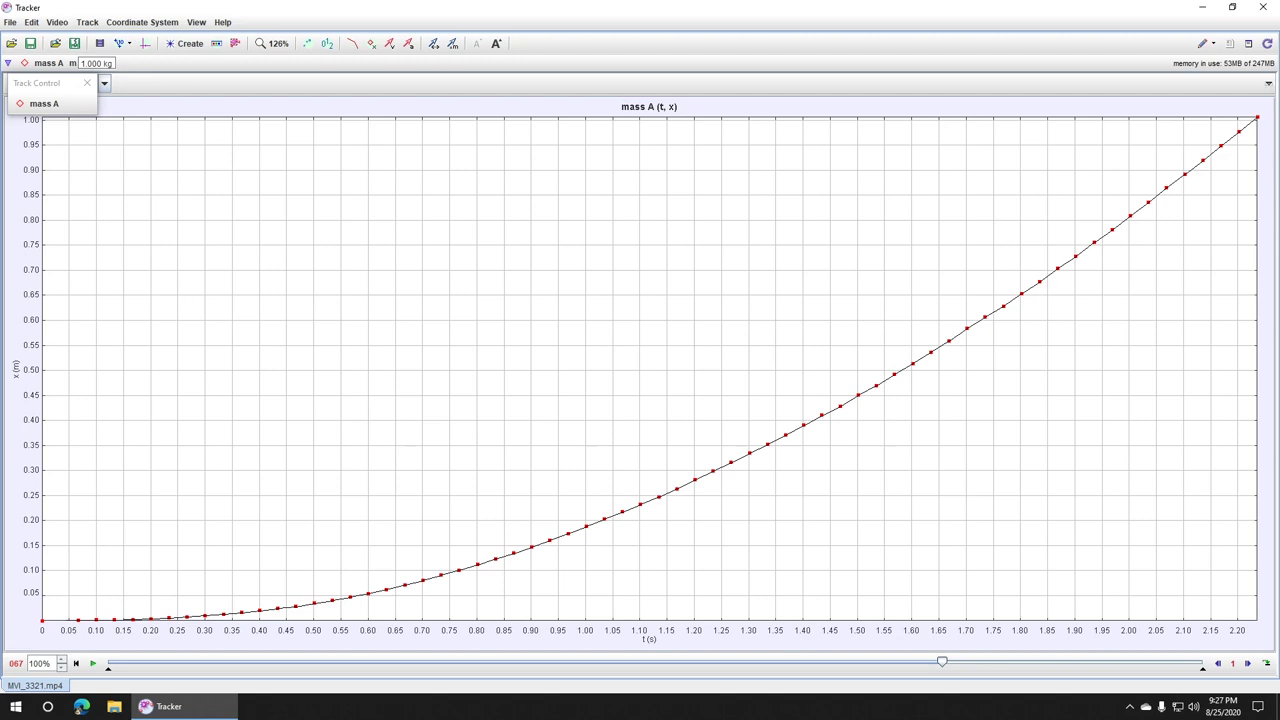
Step: Copy the mass A position-time plot as an image
right_click(1052, 104)
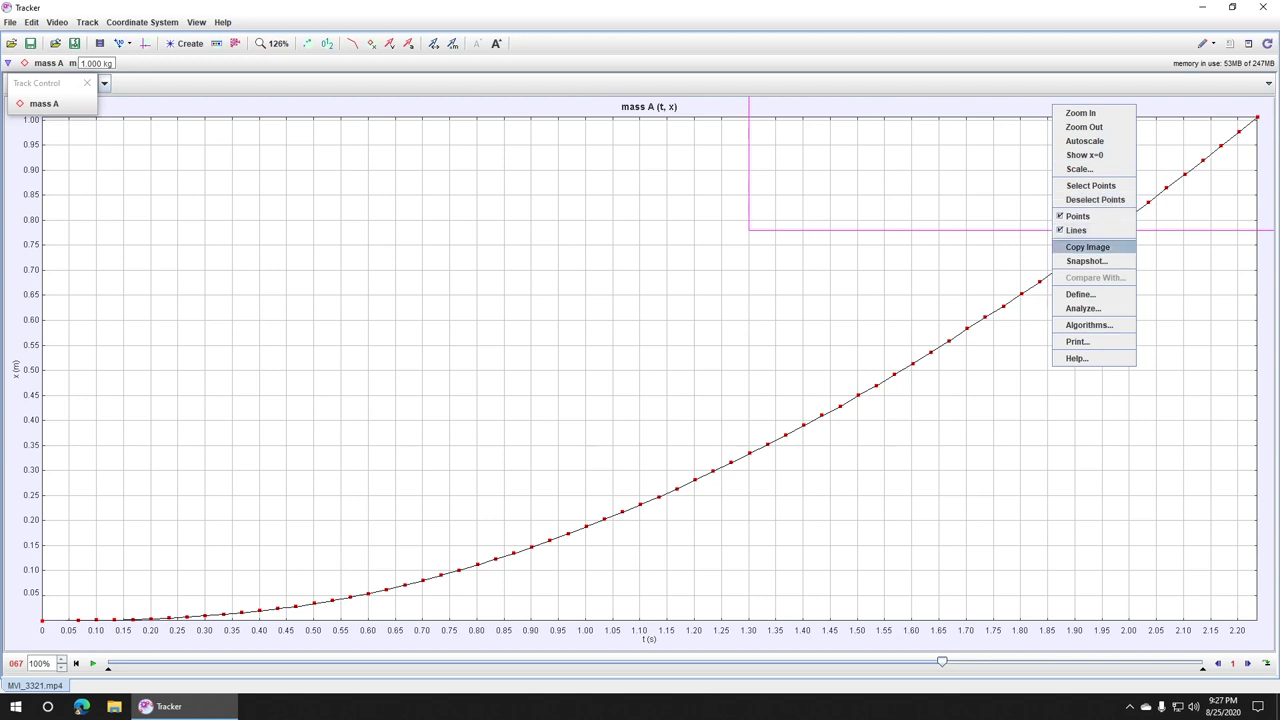
click(1087, 247)
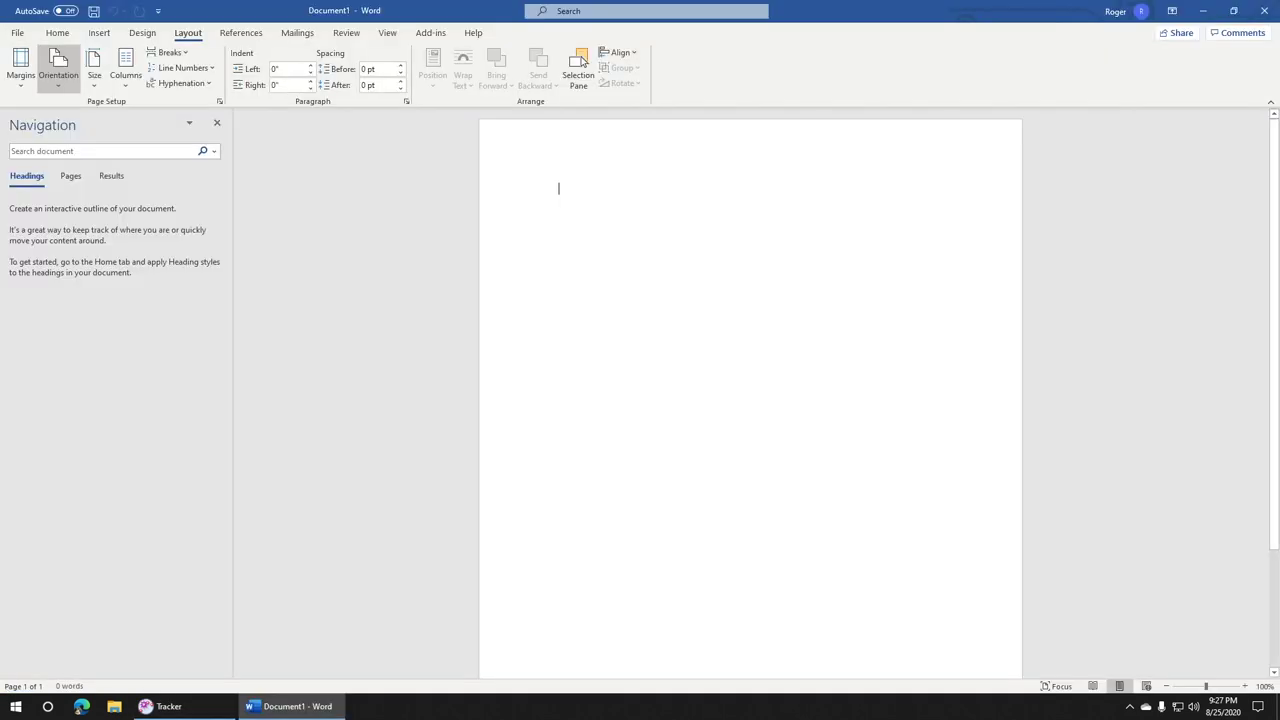
Step: In Word, set the blank document to landscape orientation with Narrow margins of 0.5"
click(58, 65)
click(75, 140)
click(20, 65)
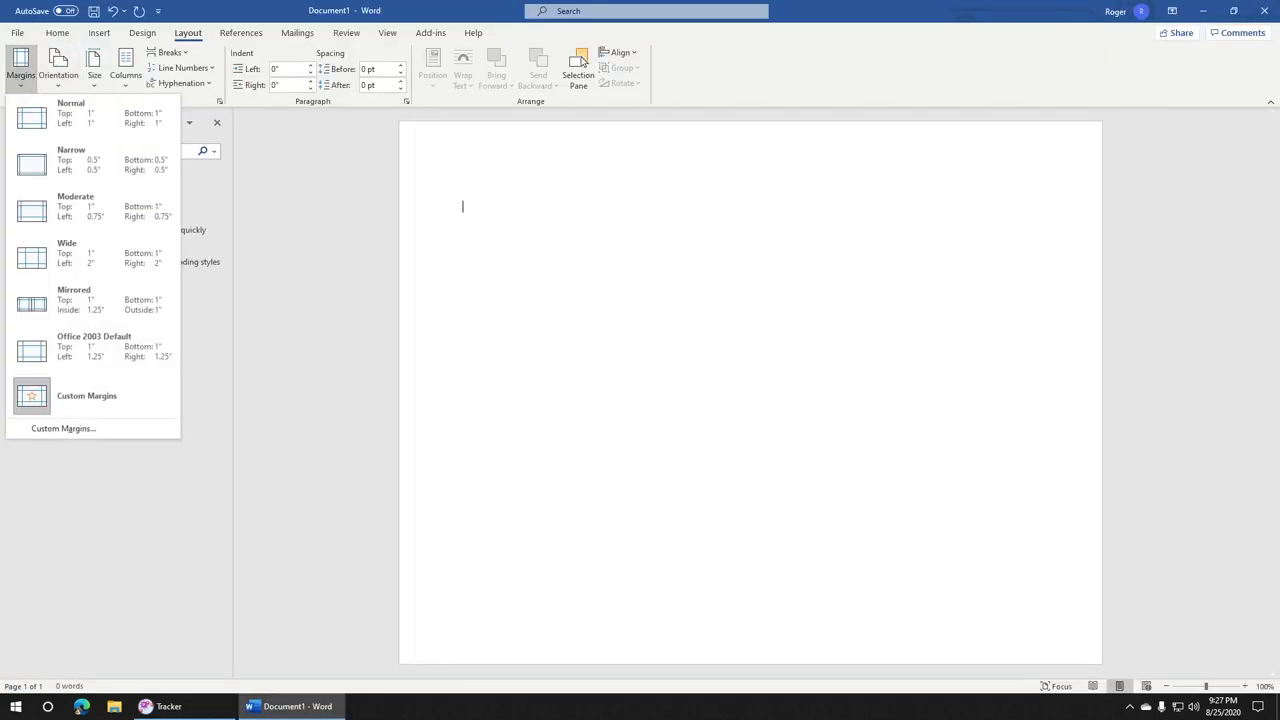
click(70, 160)
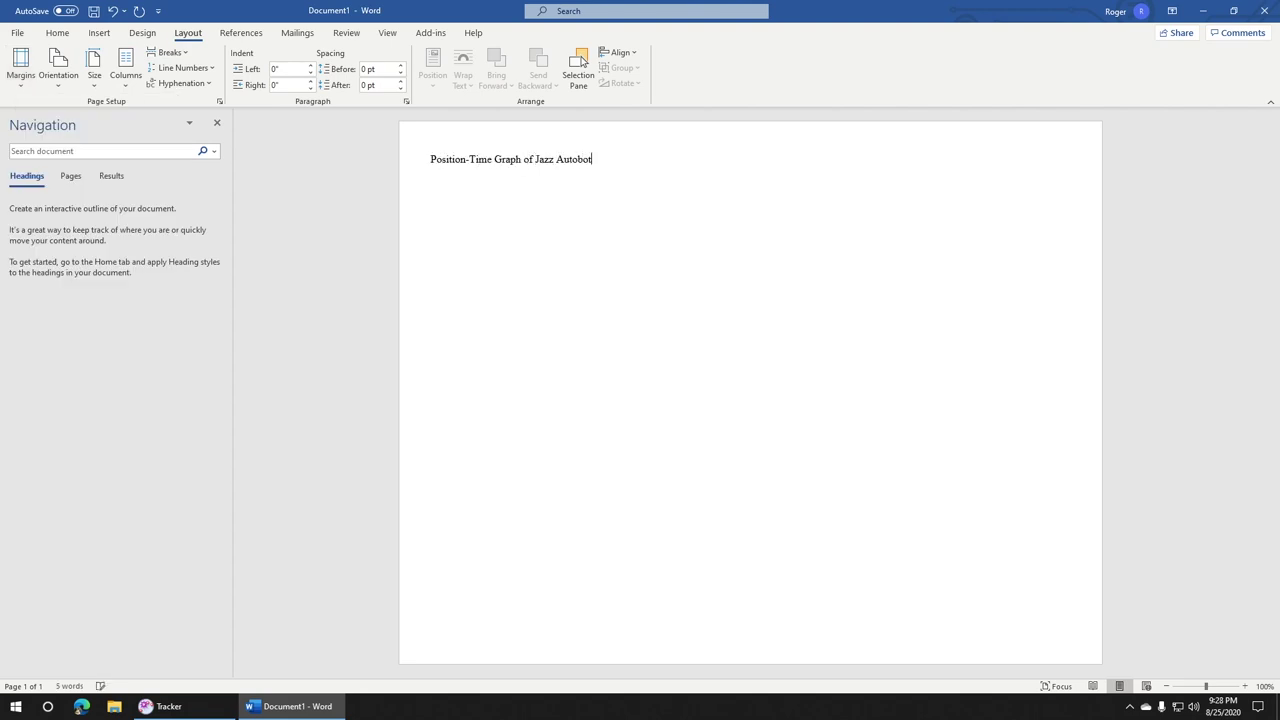
Step: Paste the plot image below the title "Position-Time Graph of Jazz Autobot" and make the title bold, underlined and centred
key(ctrl+v)
drag(594, 160, 431, 160)
key(ctrl+b)
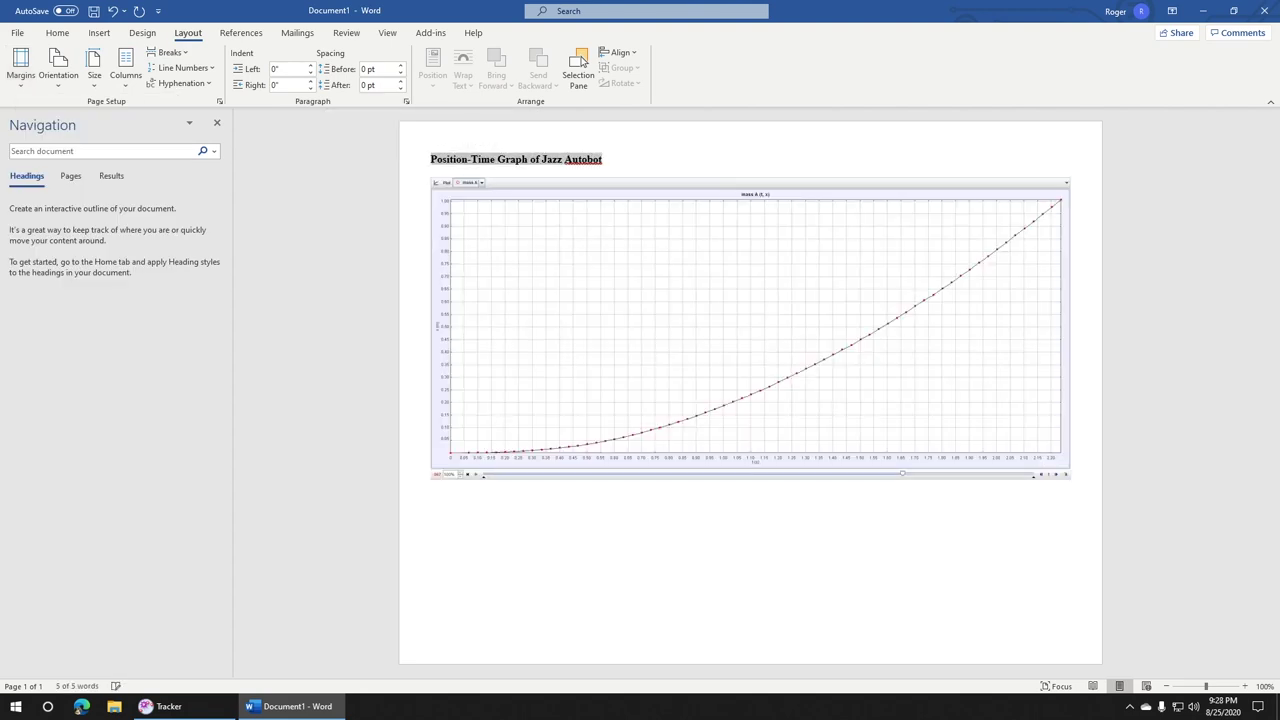
key(ctrl+e)
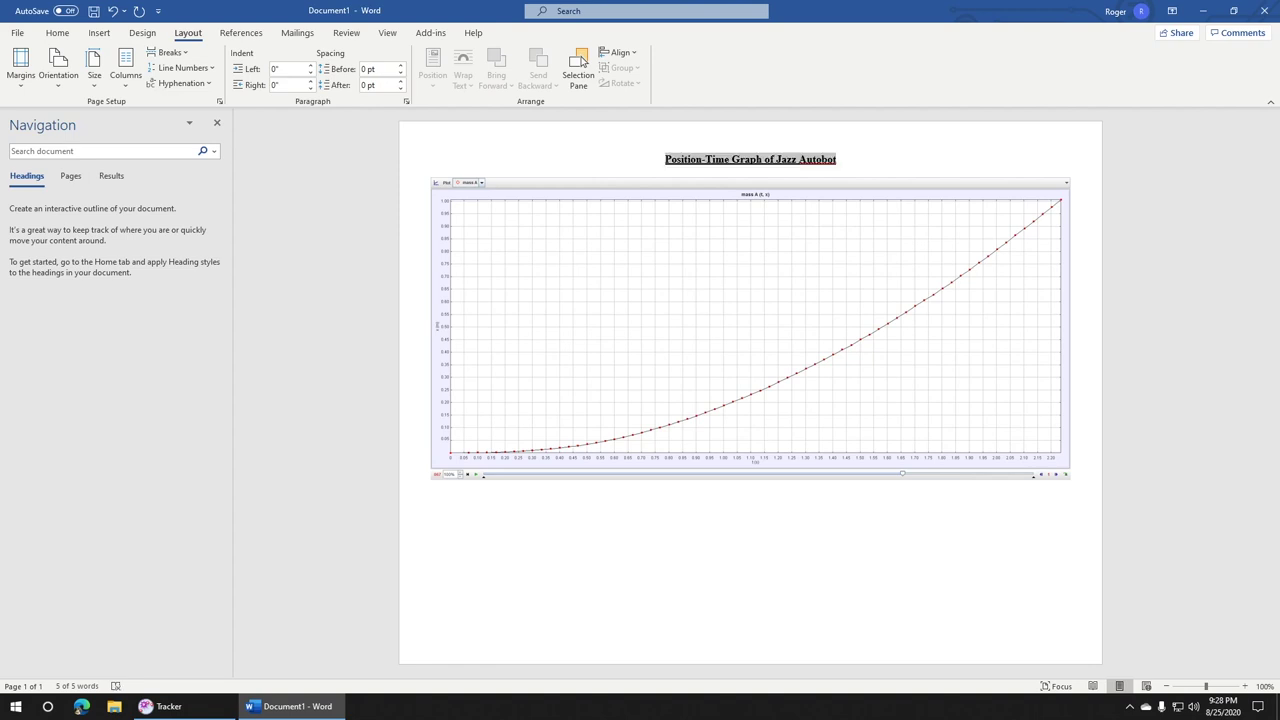
Step: Stretch the graph image downward to fill the rest of the landscape page and print the document
click(750, 329)
drag(751, 481, 751, 630)
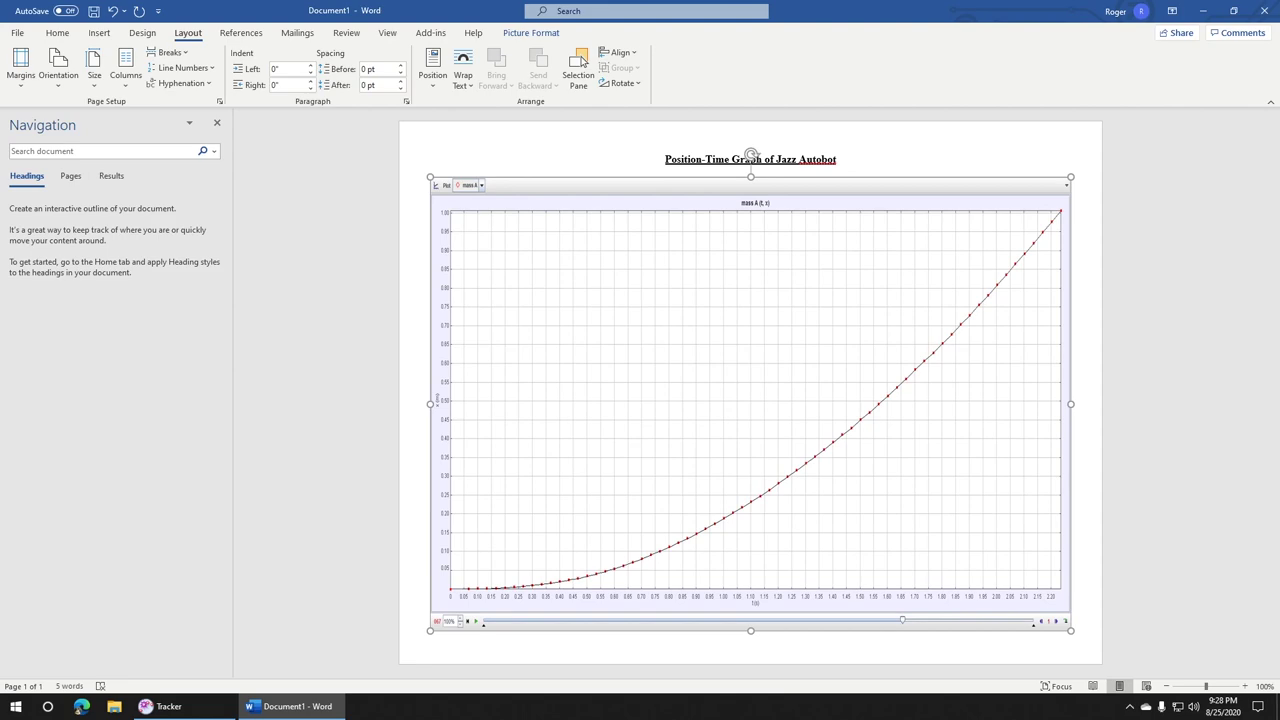
key(ctrl+p)
key(Return)
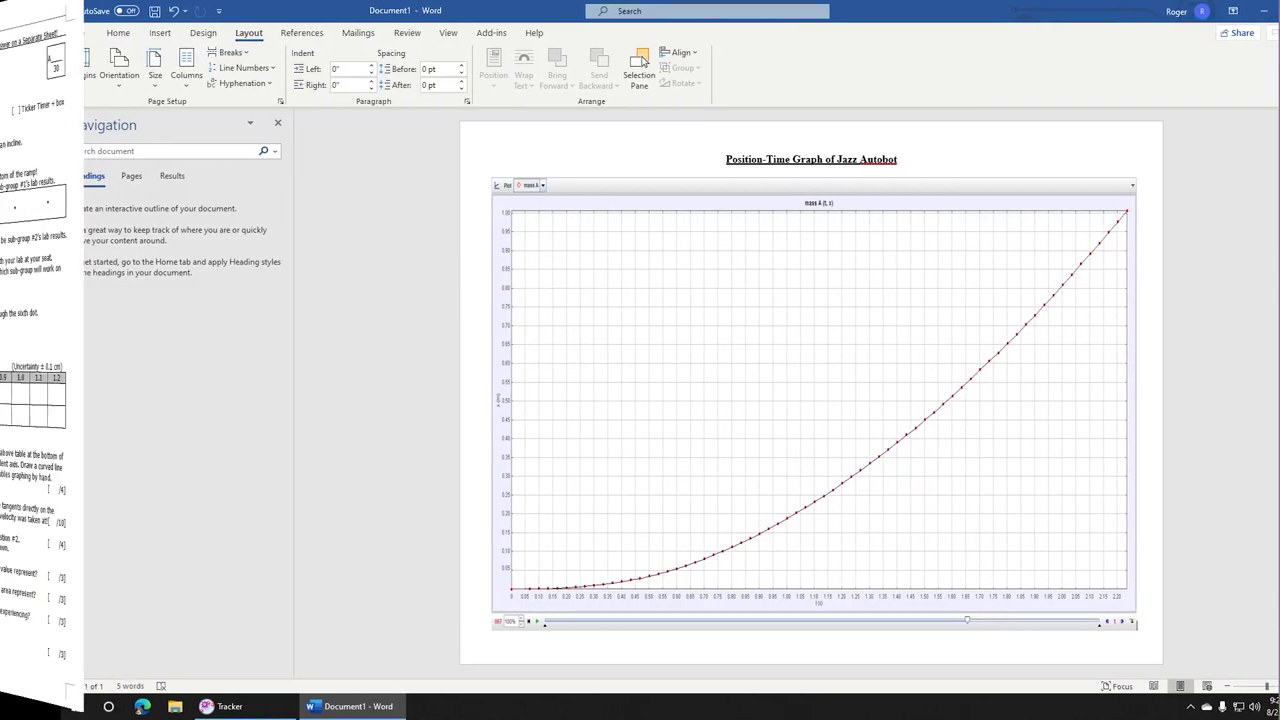